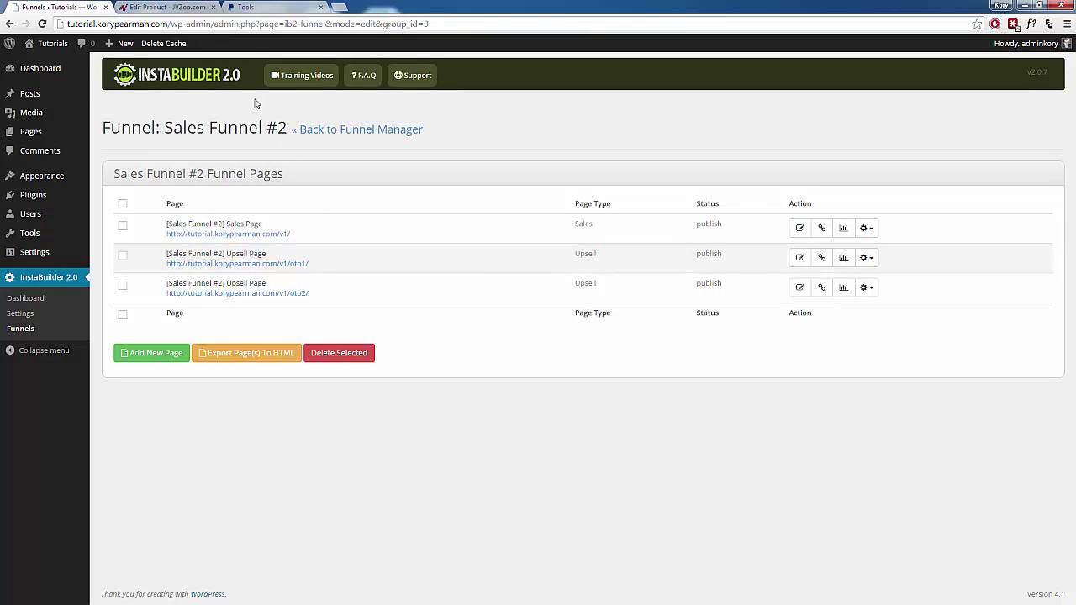
Step: Fill the Sales Page URL of the new JVZoo product with the link of Sales Funnel #2's sales page copied from InstaBuilder
{"action": "left_click", "coordinate": [185, 10]}
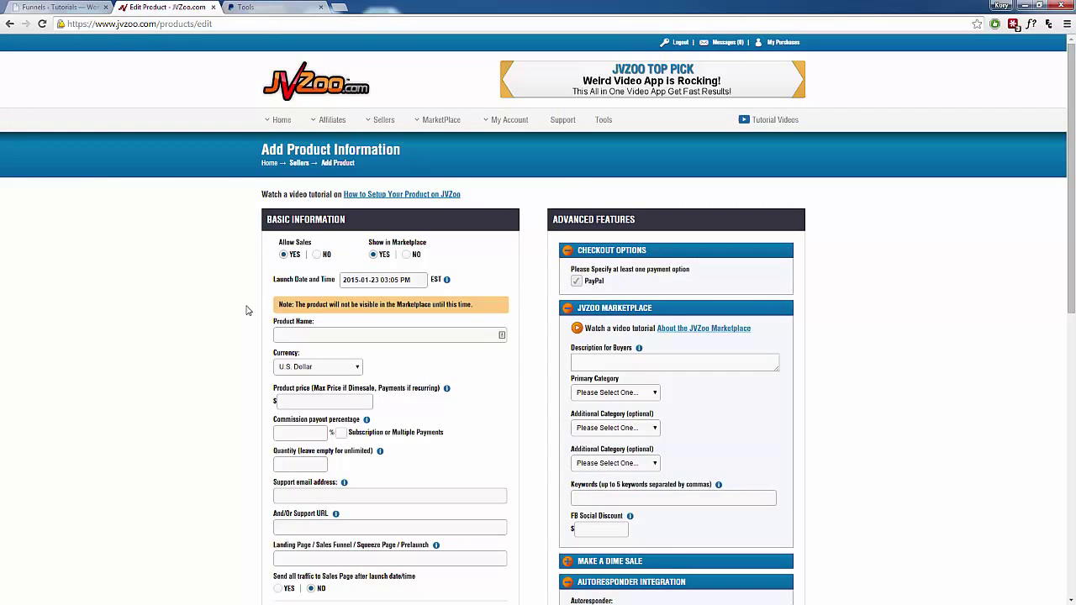
{"action": "scroll", "coordinate": [242, 315], "scroll_direction": "down", "scroll_amount": 3}
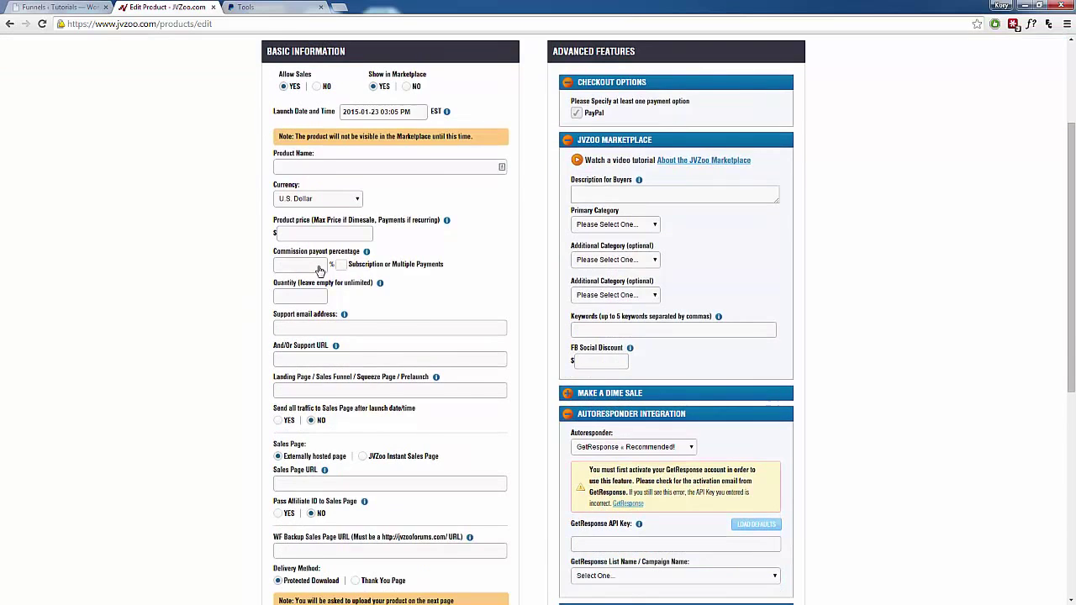
{"action": "scroll", "coordinate": [175, 107], "scroll_direction": "up", "scroll_amount": 2}
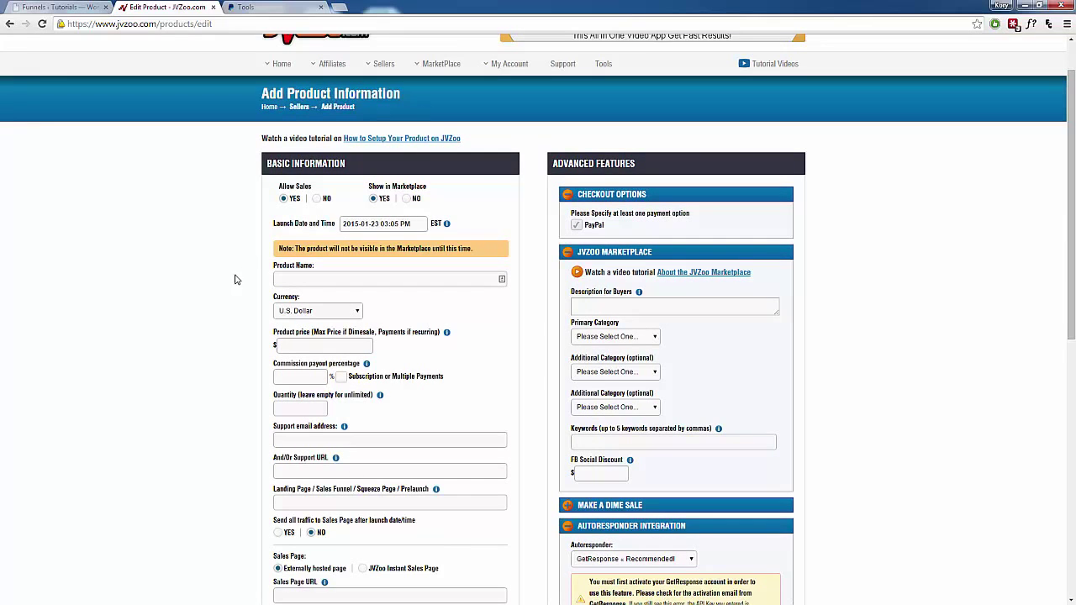
{"action": "scroll", "coordinate": [530, 342], "scroll_direction": "down", "scroll_amount": 1}
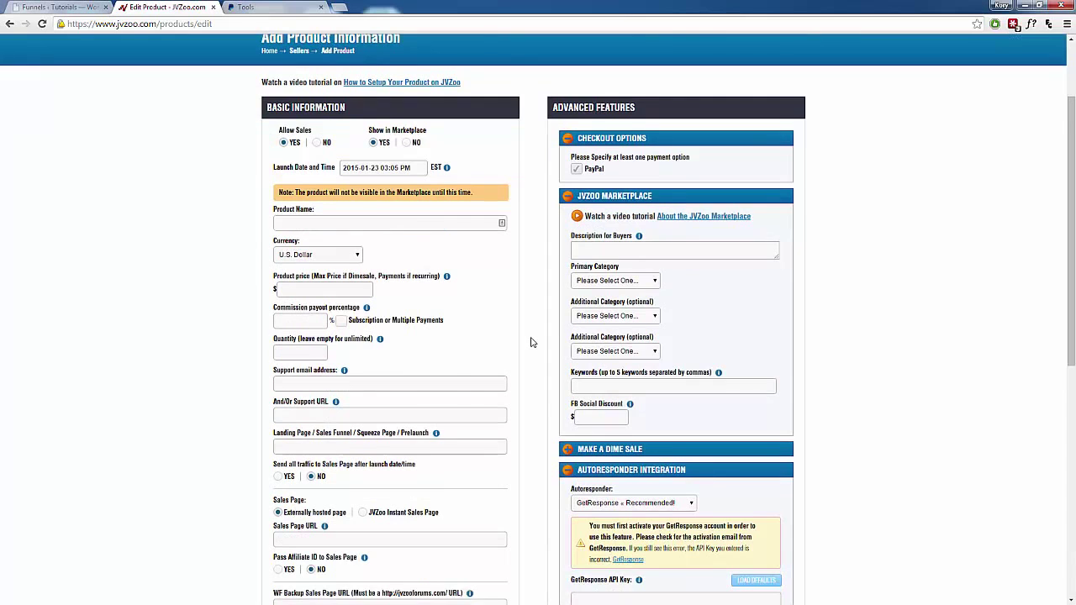
{"action": "scroll", "coordinate": [454, 363], "scroll_direction": "down", "scroll_amount": 1}
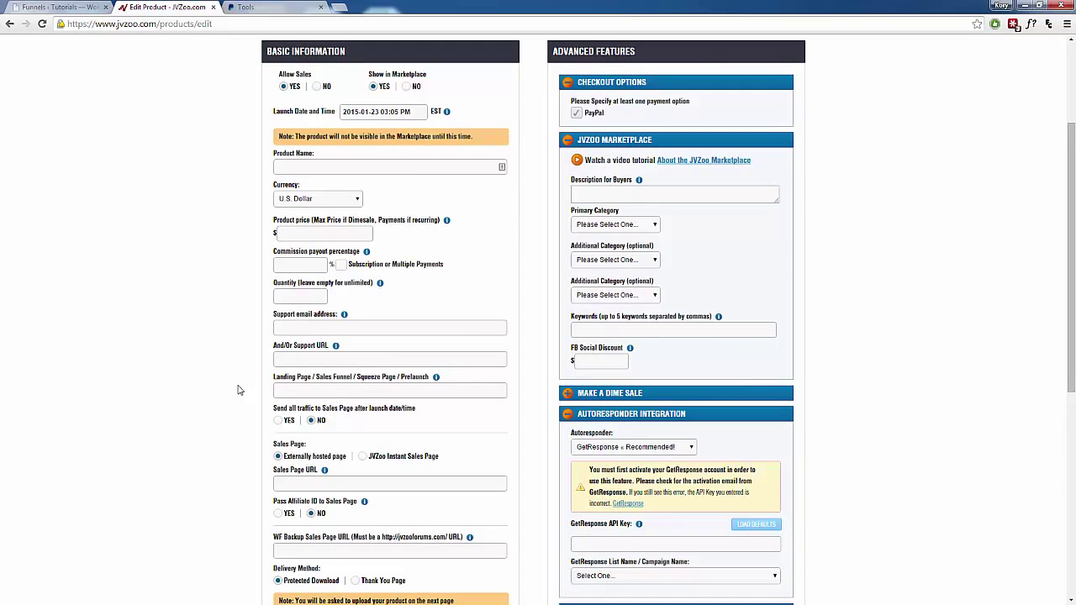
{"action": "scroll", "coordinate": [233, 387], "scroll_direction": "down", "scroll_amount": 1}
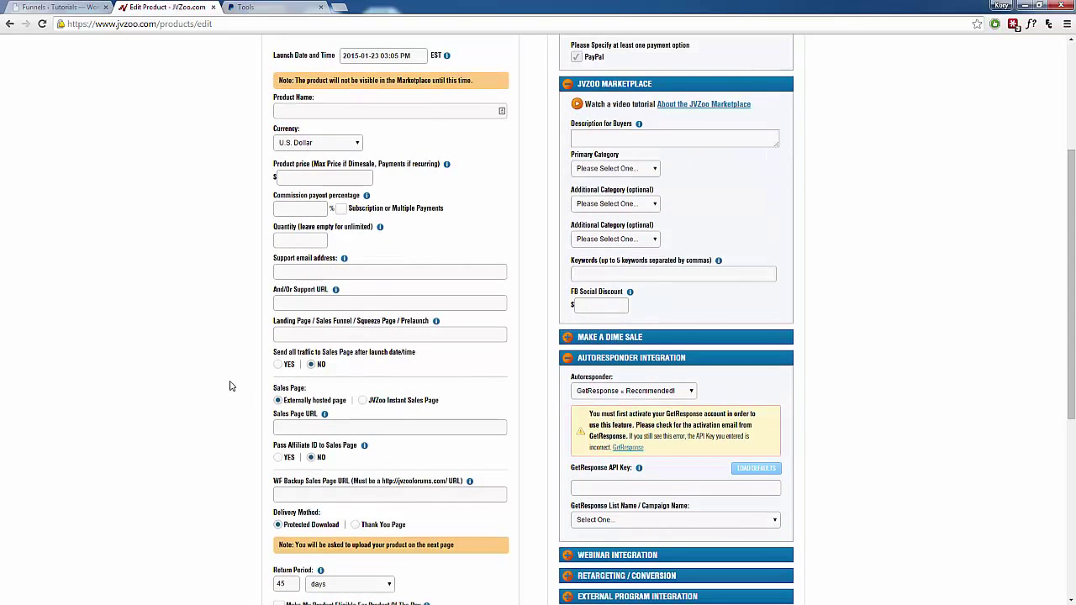
{"action": "left_click", "coordinate": [291, 430]}
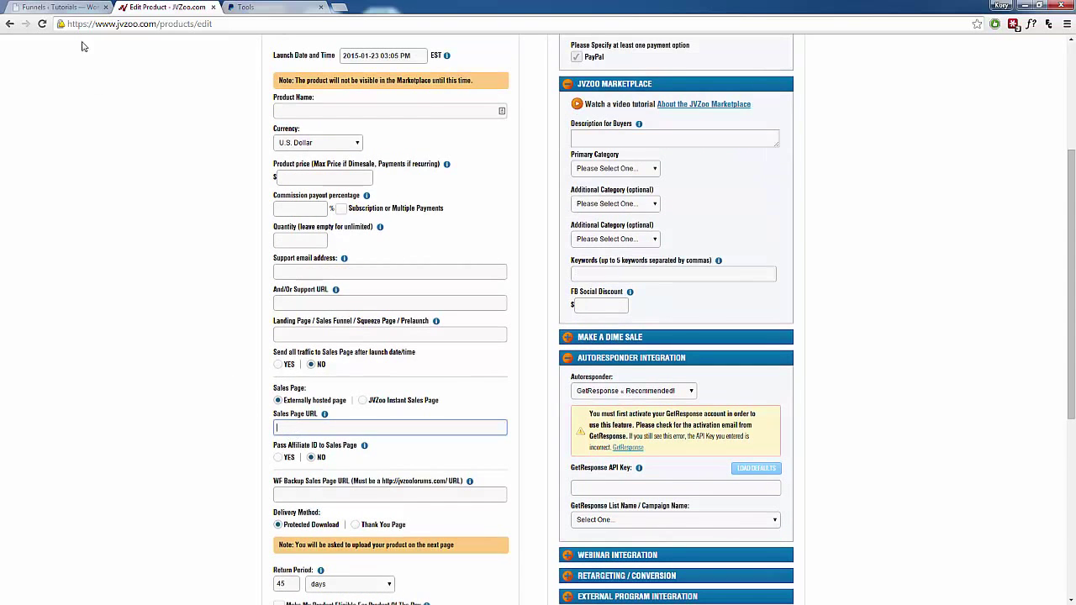
{"action": "left_click", "coordinate": [62, 7]}
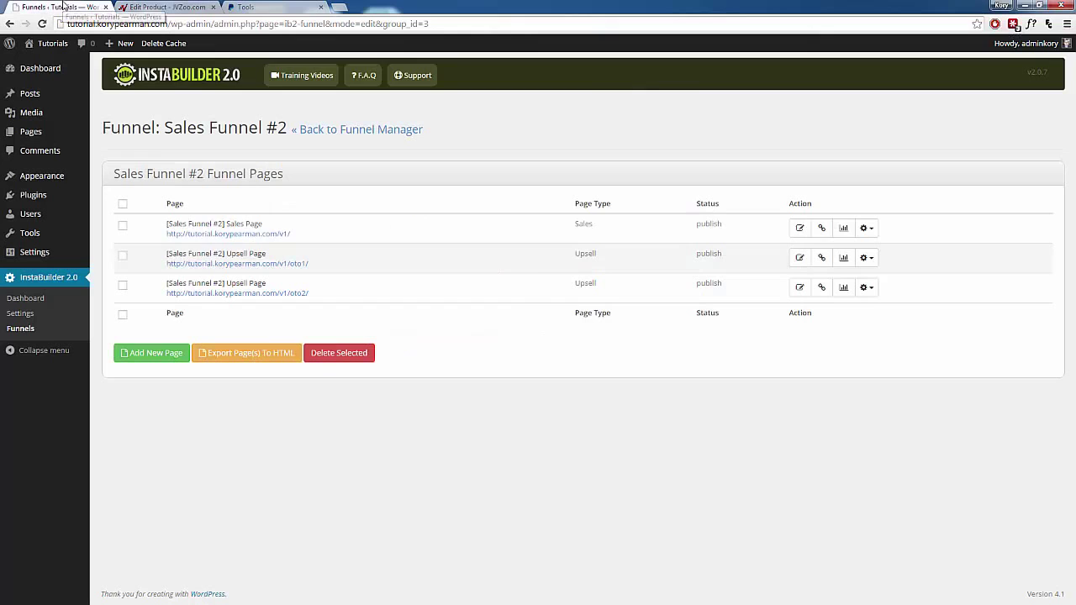
{"action": "right_click", "coordinate": [244, 234]}
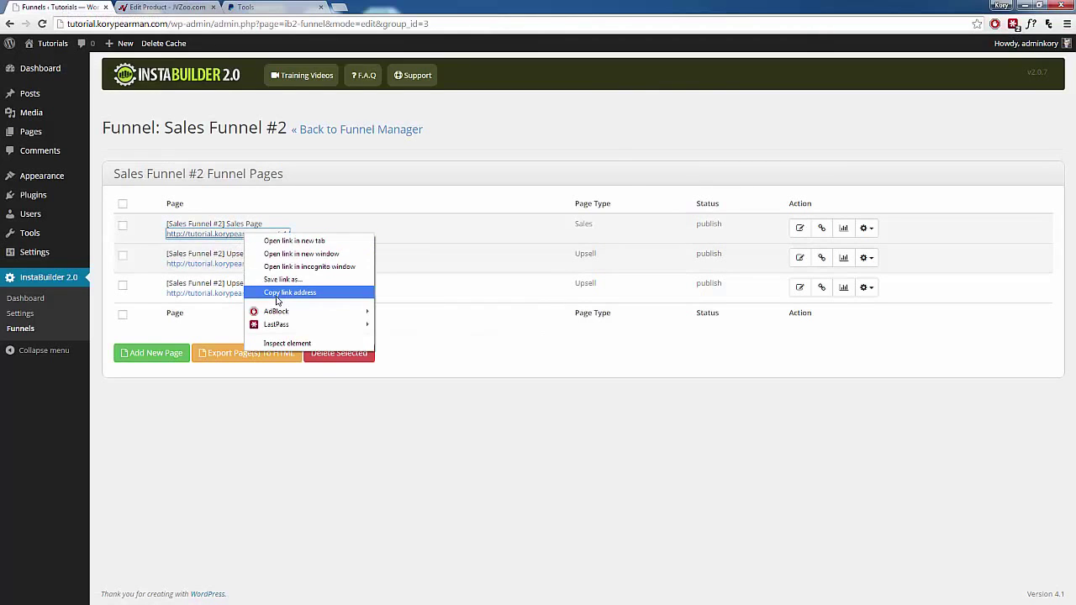
{"action": "left_click", "coordinate": [277, 293]}
{"action": "key", "text": "ctrl+Tab"}
{"action": "right_click", "coordinate": [295, 427]}
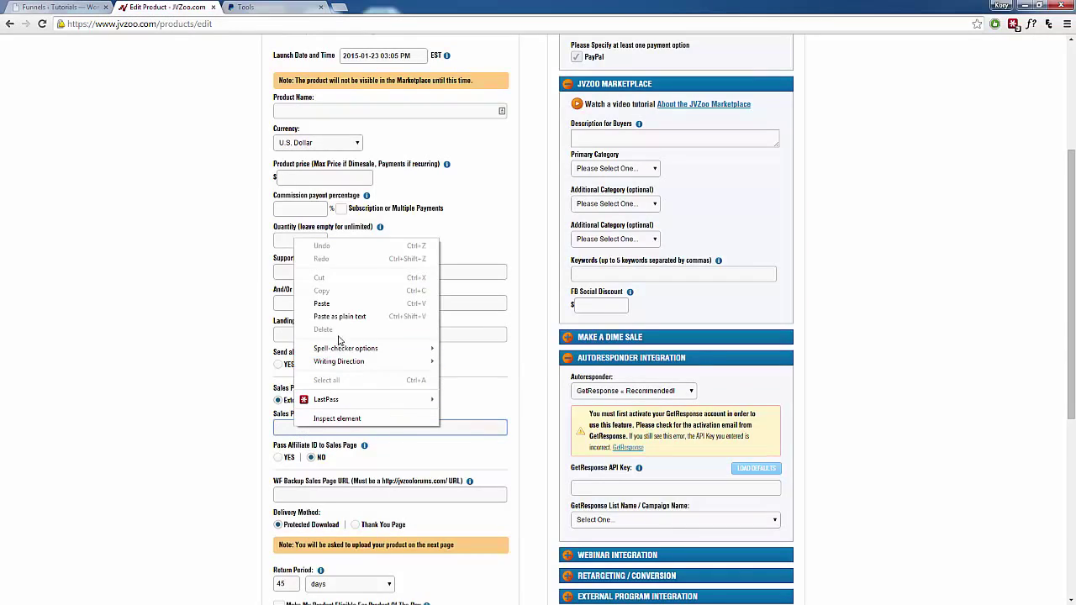
{"action": "left_click", "coordinate": [336, 304]}
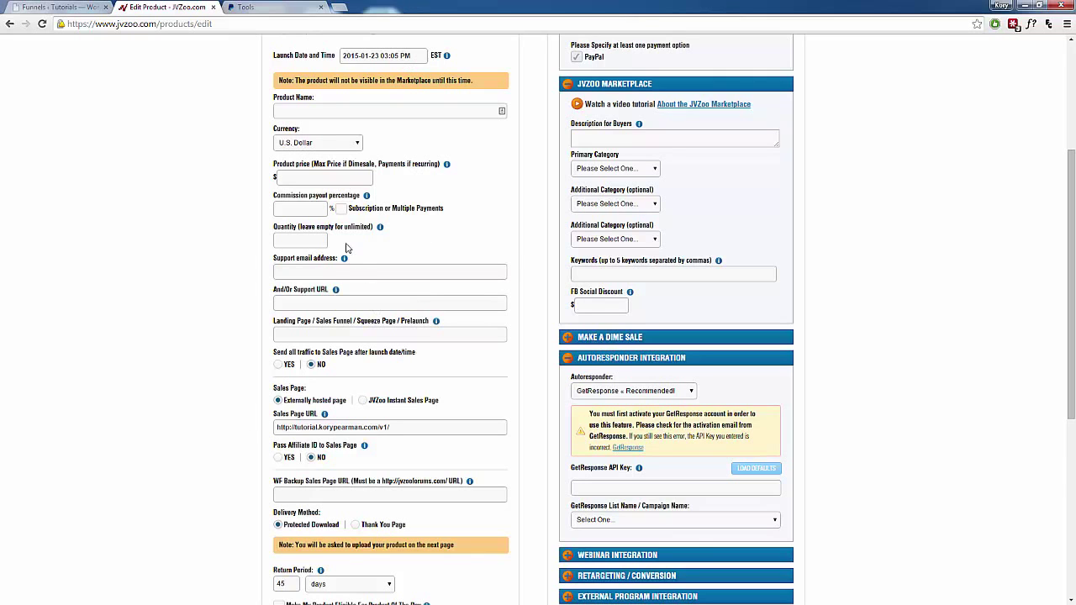
Step: Create a new sales funnel in JVZoo named InstaBuilder Demo
{"action": "left_click", "coordinate": [48, 5]}
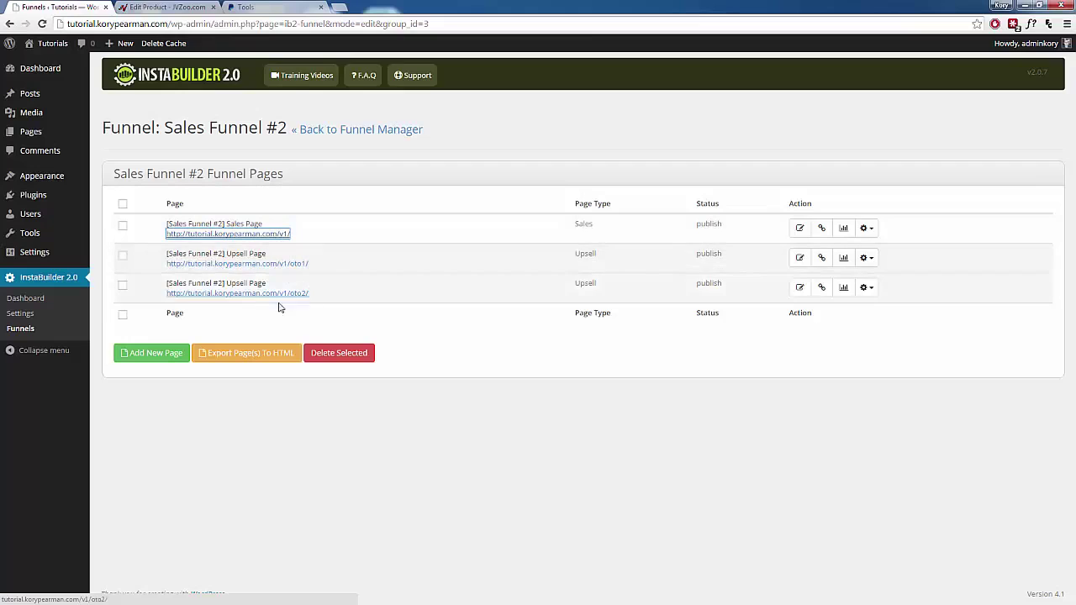
{"action": "left_click", "coordinate": [291, 459]}
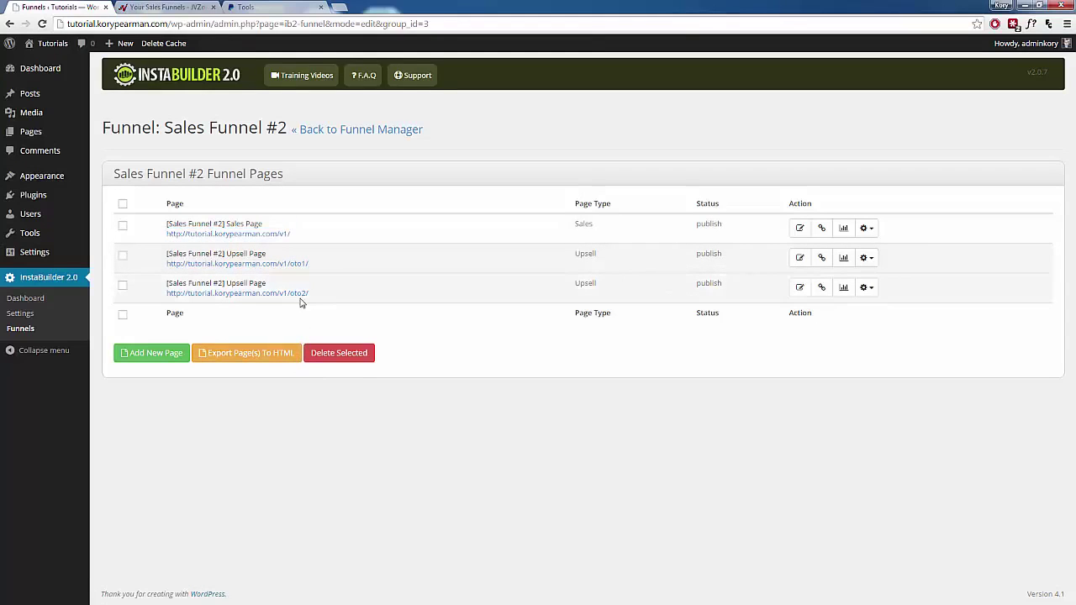
{"action": "left_click", "coordinate": [168, 7]}
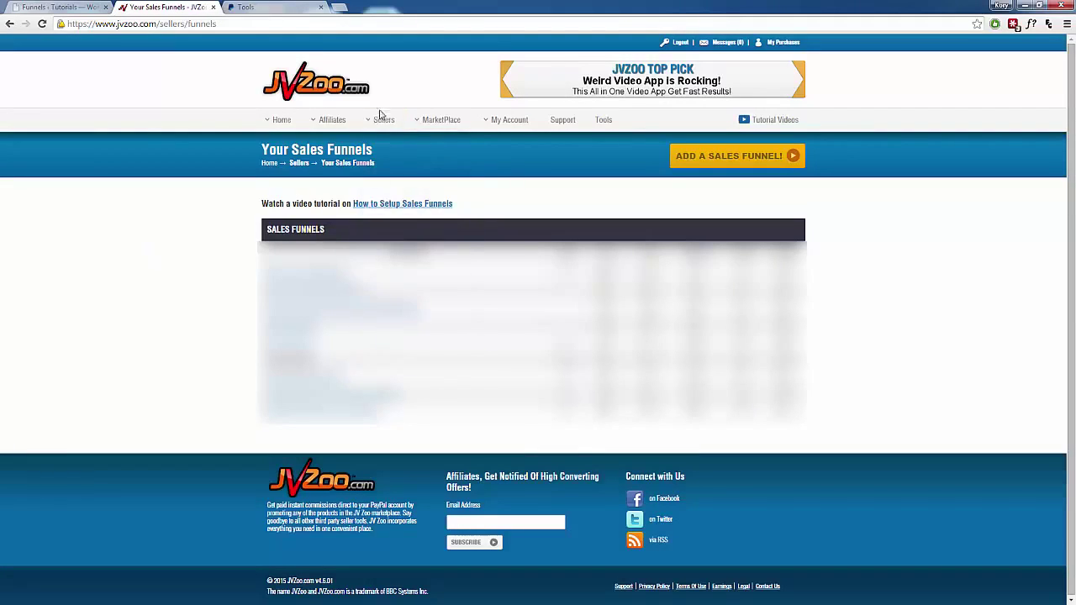
{"action": "mouse_move", "coordinate": [388, 123]}
{"action": "left_click", "coordinate": [736, 160]}
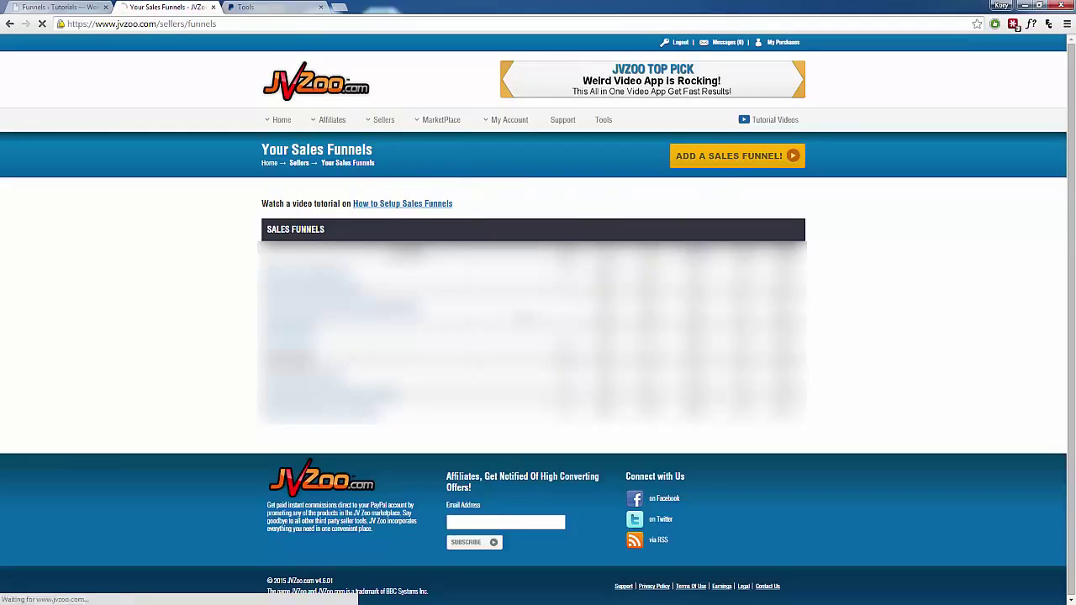
{"action": "left_click", "coordinate": [341, 222]}
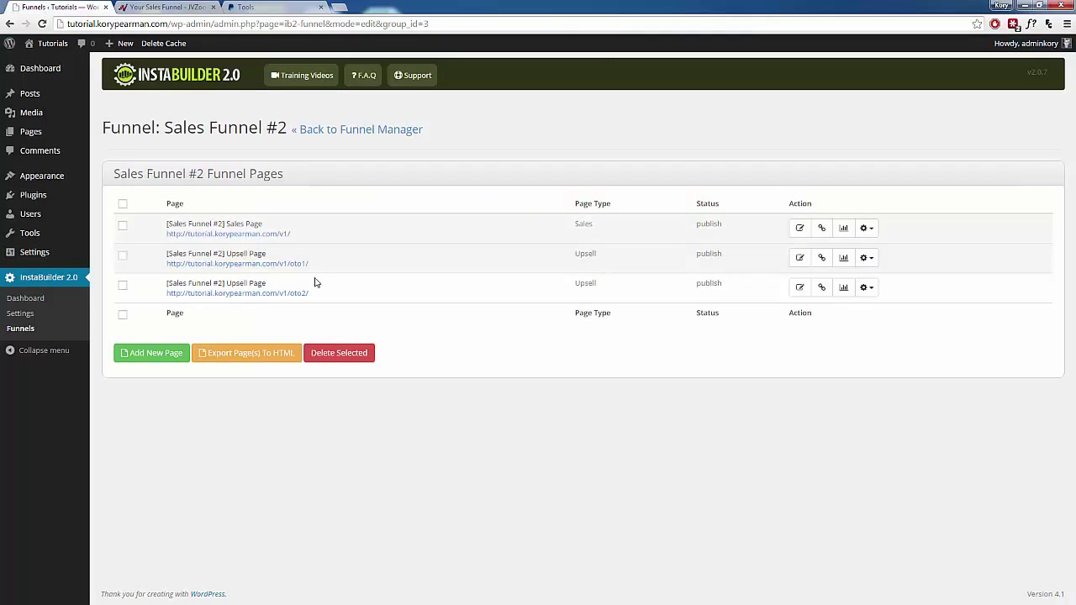
Step: Save PLR Funnels - List Building Funnel as the front end product of the InstaBuilder Demo funnel
{"action": "left_click", "coordinate": [37, 7]}
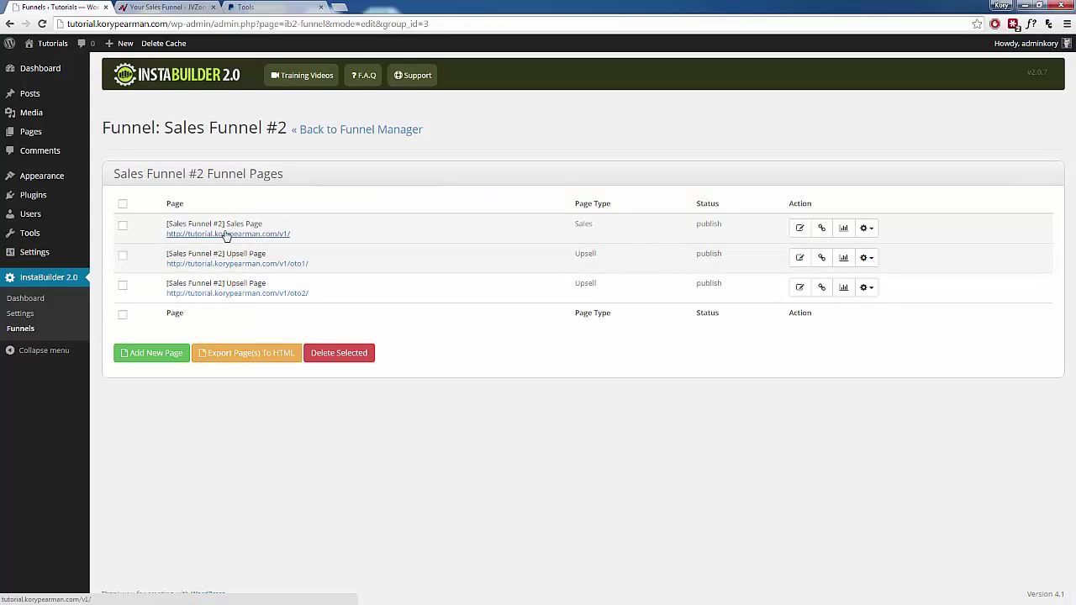
{"action": "left_click", "coordinate": [167, 6]}
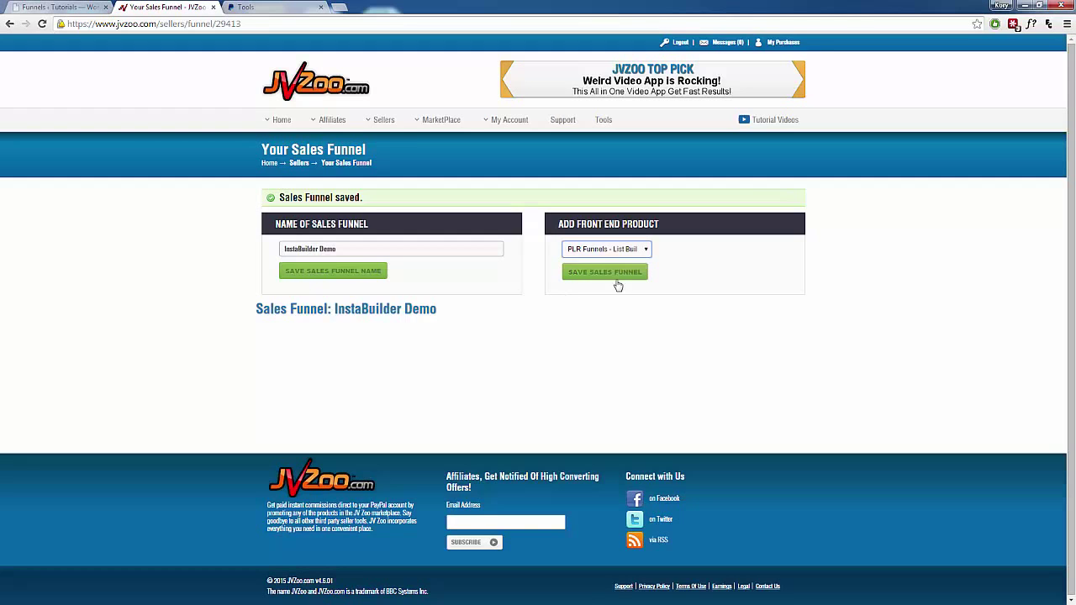
{"action": "left_click", "coordinate": [615, 276]}
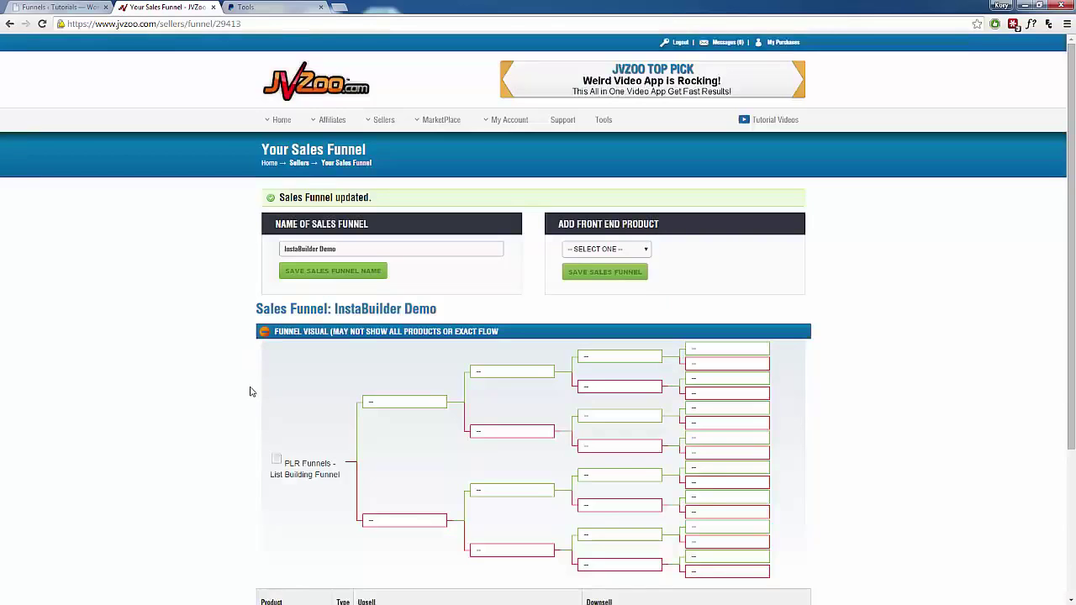
Step: Add PLR Funnels - List Building Funnel - Follow Up Package as the upsell of the front end product
{"action": "scroll", "coordinate": [249, 389], "scroll_direction": "down", "scroll_amount": 3}
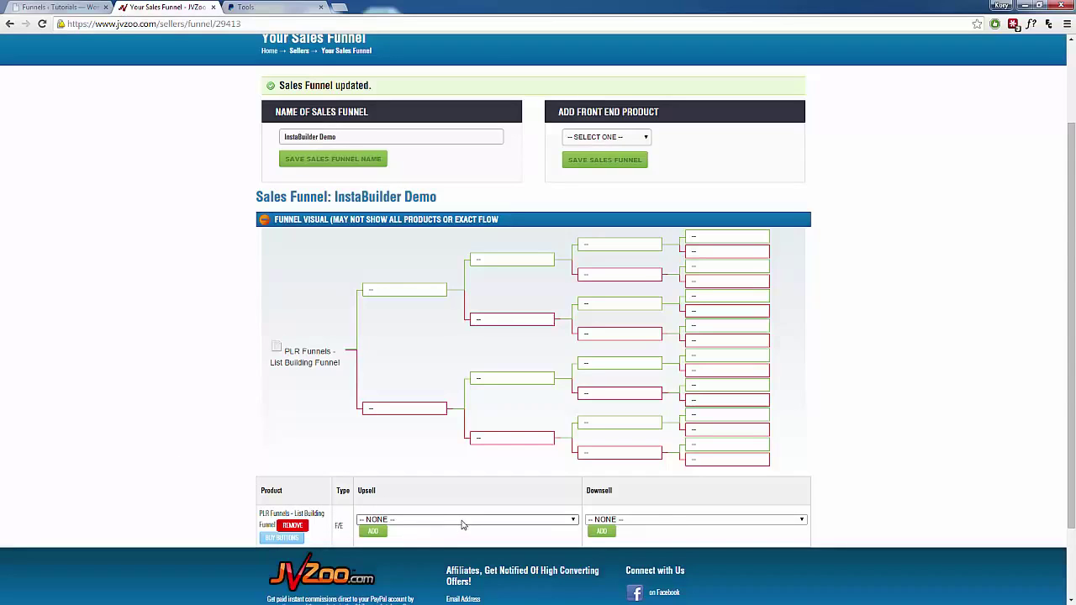
{"action": "left_click", "coordinate": [57, 6]}
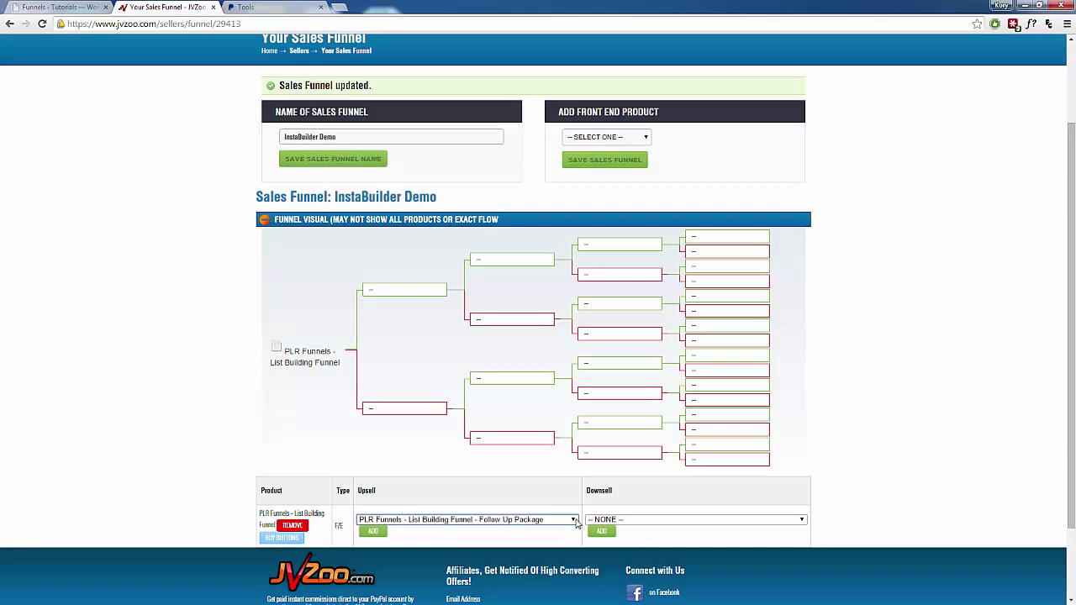
{"action": "left_click", "coordinate": [373, 531]}
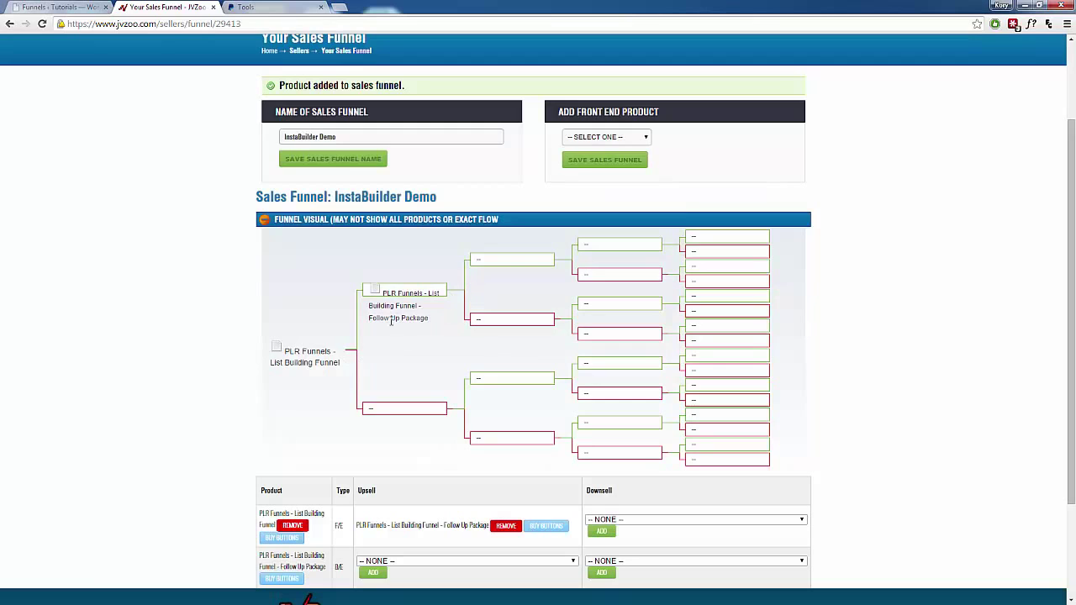
Step: Add PLR Funnels - Monthly Membership as the upsell of the Follow Up Package product
{"action": "scroll", "coordinate": [231, 475], "scroll_direction": "down", "scroll_amount": 1}
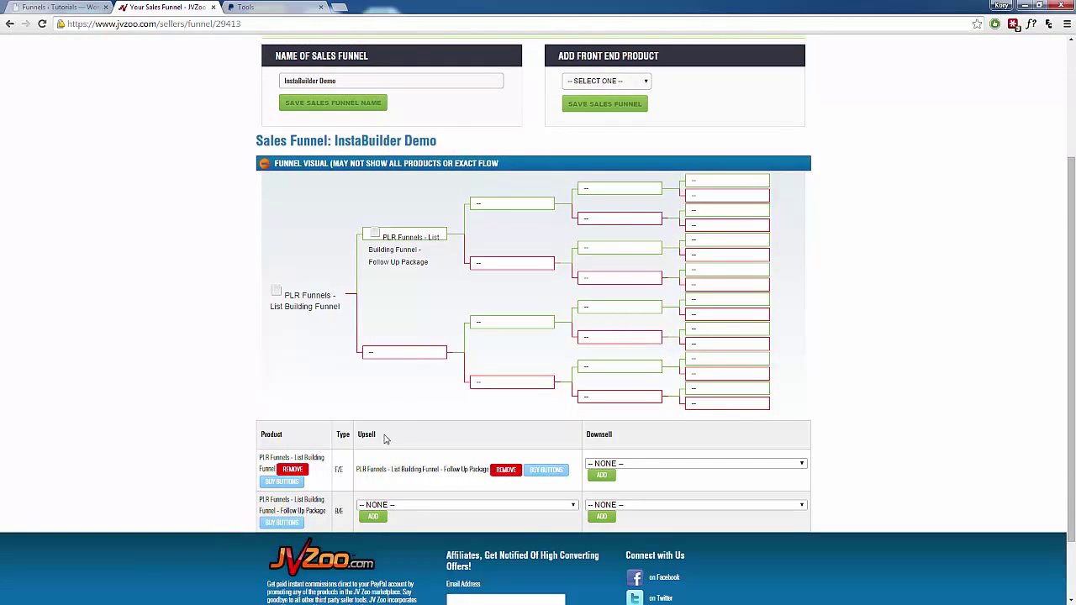
{"action": "left_click", "coordinate": [573, 505]}
{"action": "left_click", "coordinate": [575, 517]}
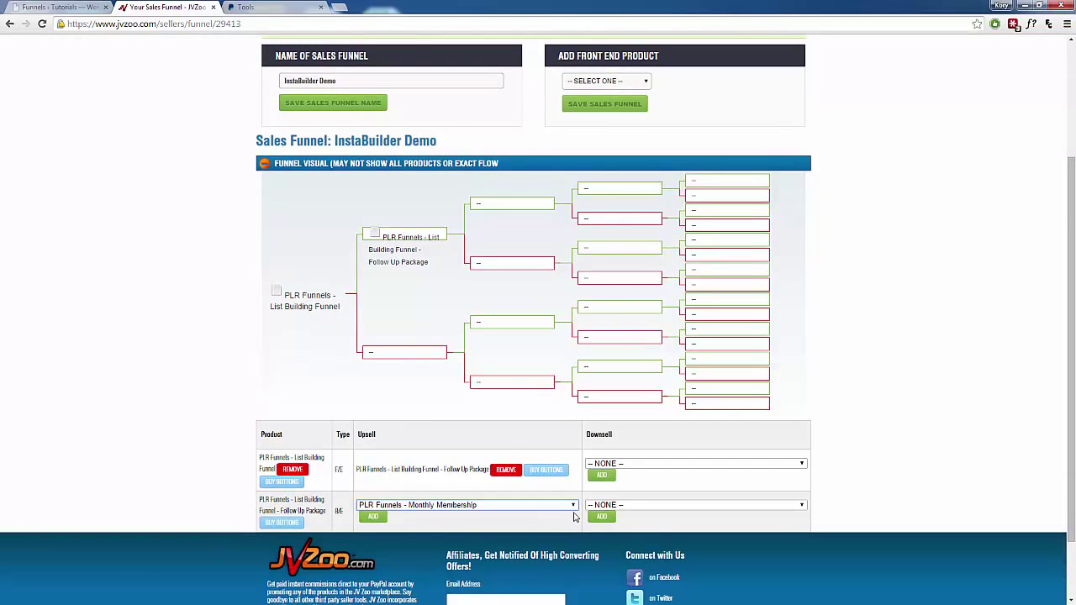
{"action": "left_click", "coordinate": [373, 516]}
{"action": "key", "text": "Return"}
Step: Open the buy buttons of the front end product PLR Funnels - List Building Funnel
{"action": "scroll", "coordinate": [245, 479], "scroll_direction": "down", "scroll_amount": 2}
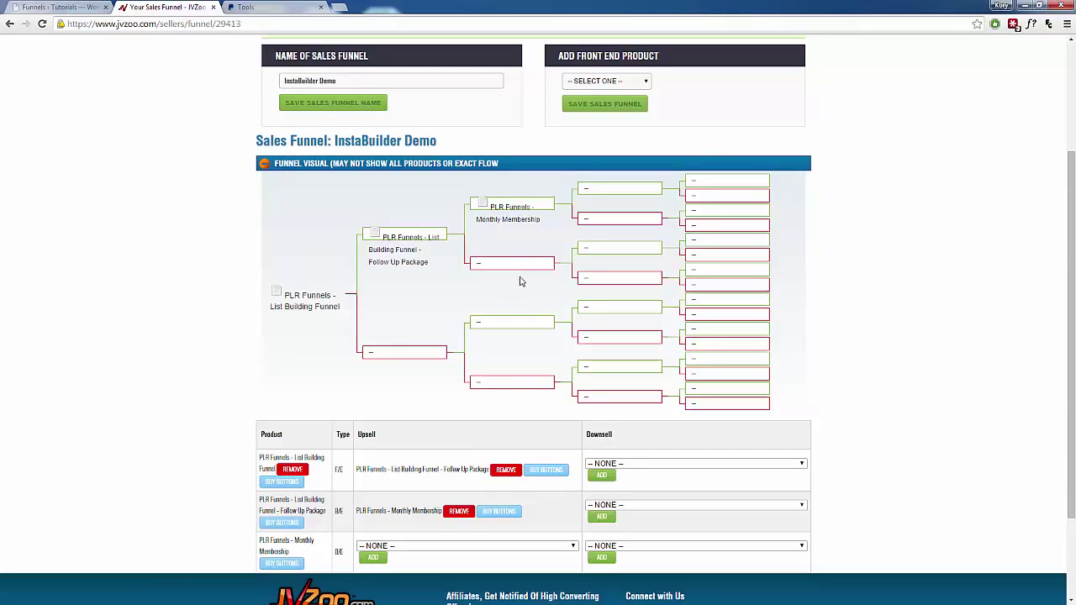
{"action": "scroll", "coordinate": [521, 283], "scroll_direction": "down", "scroll_amount": 1}
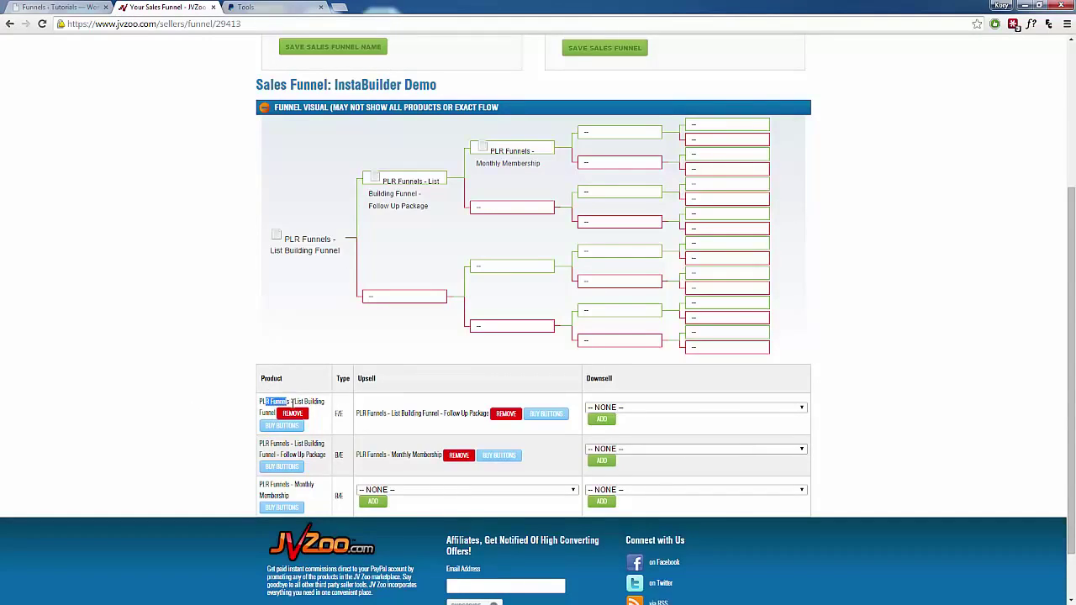
{"action": "left_click_drag", "start_coordinate": [265, 402], "coordinate": [320, 410]}
{"action": "left_click", "coordinate": [234, 417]}
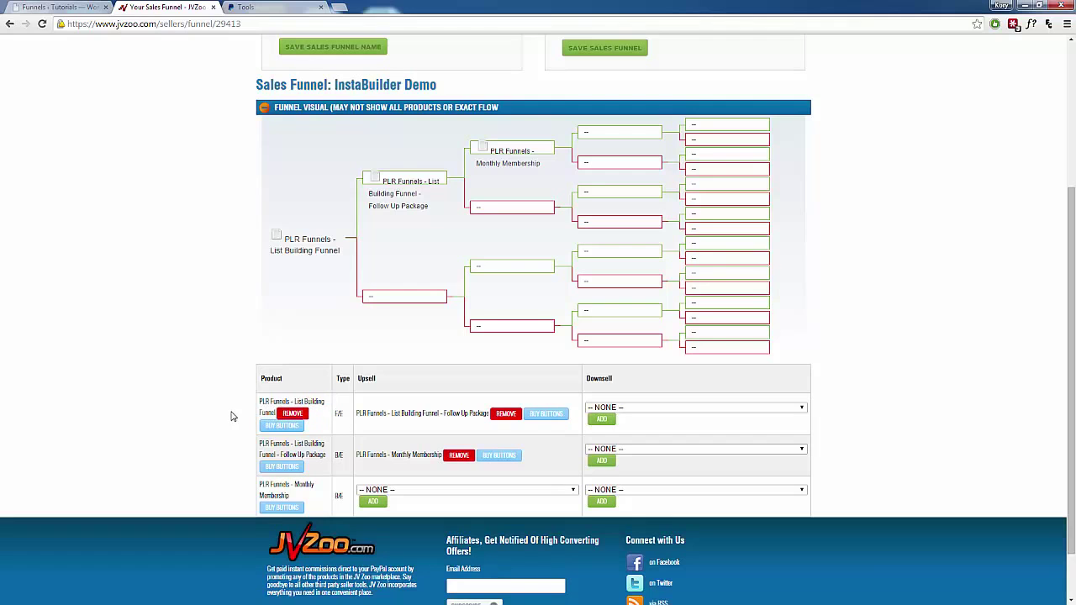
{"action": "left_click", "coordinate": [273, 428]}
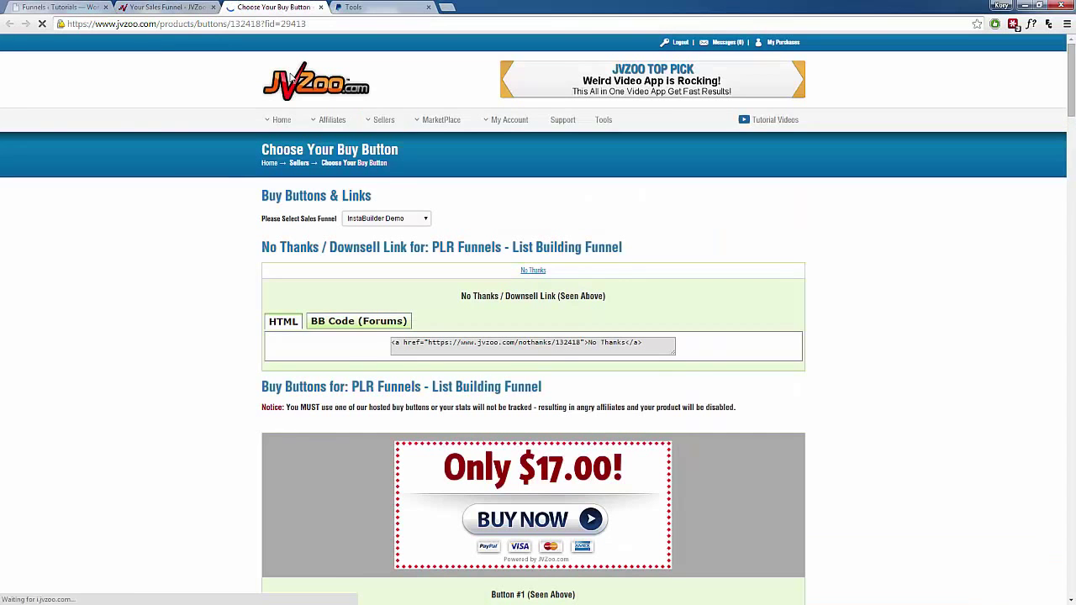
Step: Look through the available buy buttons and select the HTML code for using your own button
{"action": "scroll", "coordinate": [205, 451], "scroll_direction": "down", "scroll_amount": 6}
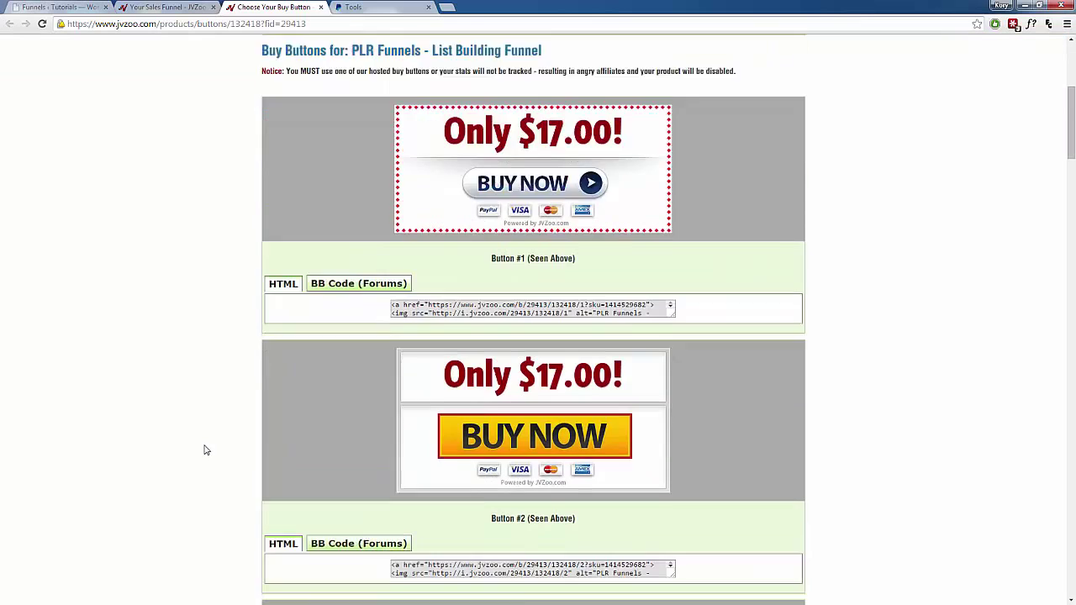
{"action": "scroll", "coordinate": [204, 448], "scroll_direction": "up", "scroll_amount": 5}
{"action": "scroll", "coordinate": [312, 372], "scroll_direction": "down", "scroll_amount": 3}
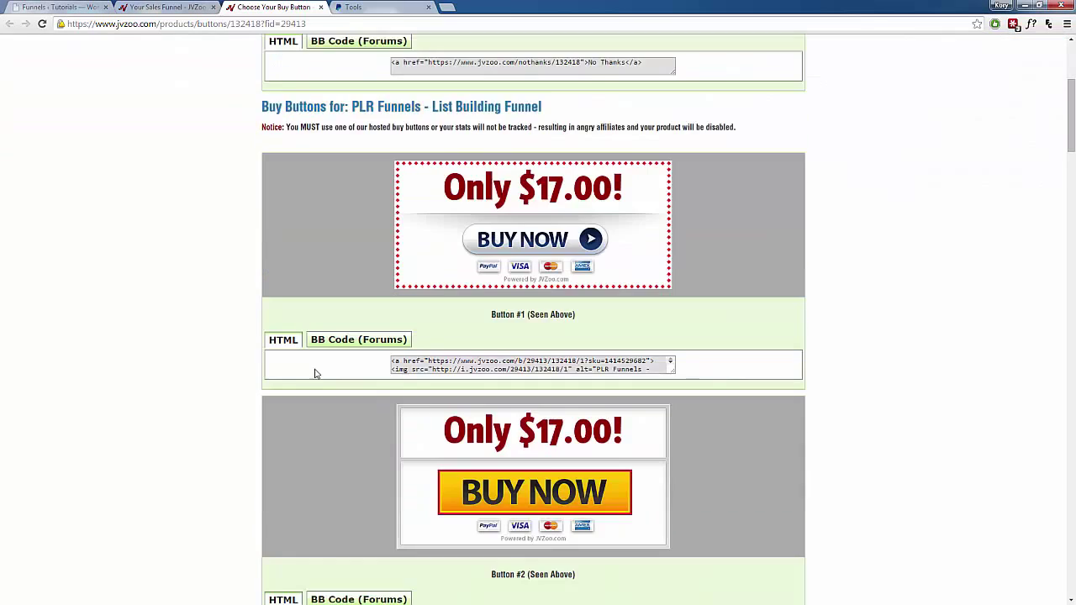
{"action": "scroll", "coordinate": [685, 281], "scroll_direction": "down", "scroll_amount": 3}
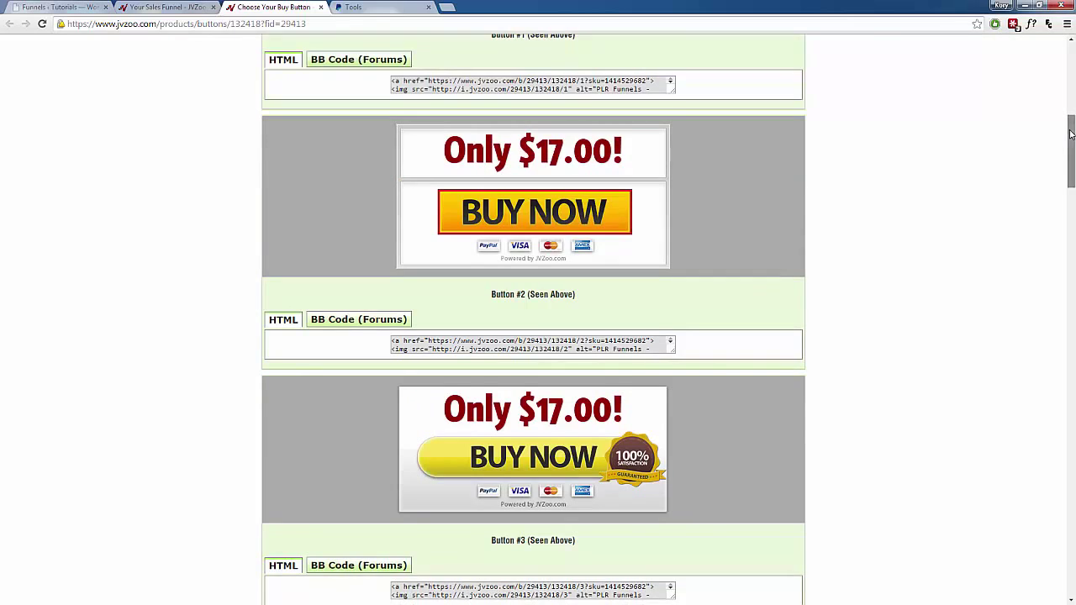
{"action": "left_click_drag", "start_coordinate": [1069, 139], "coordinate": [1059, 550]}
{"action": "left_click", "coordinate": [435, 420]}
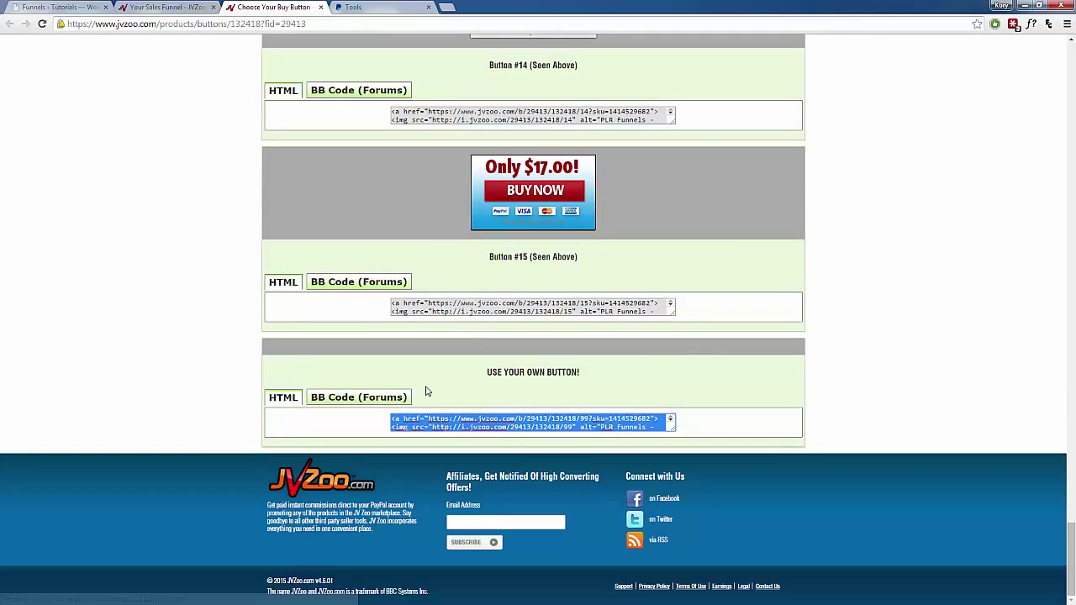
Step: Switch to InstaBuilder and open Sales Funnel #2's sales page for editing at its "YES, I Want To Order Now!" button
{"action": "left_click", "coordinate": [67, 8]}
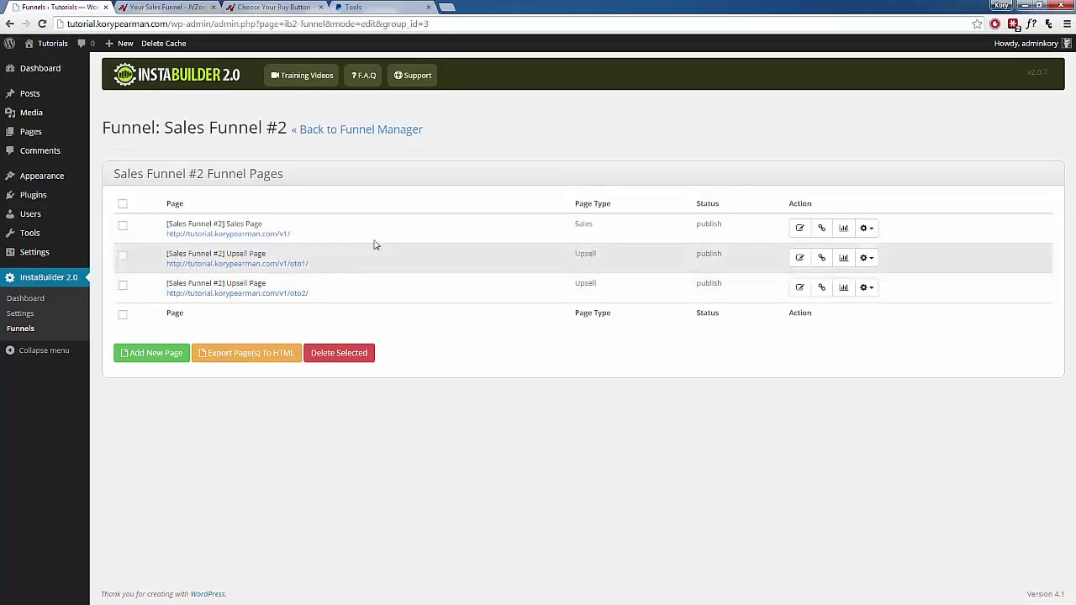
{"action": "left_click", "coordinate": [800, 228]}
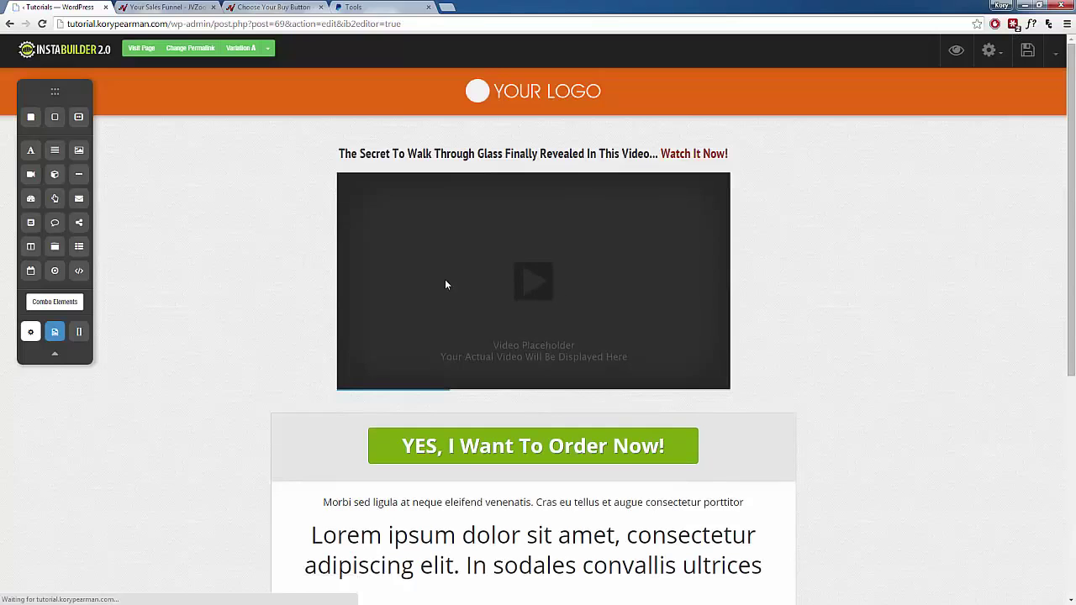
{"action": "scroll", "coordinate": [363, 454], "scroll_direction": "down", "scroll_amount": 1}
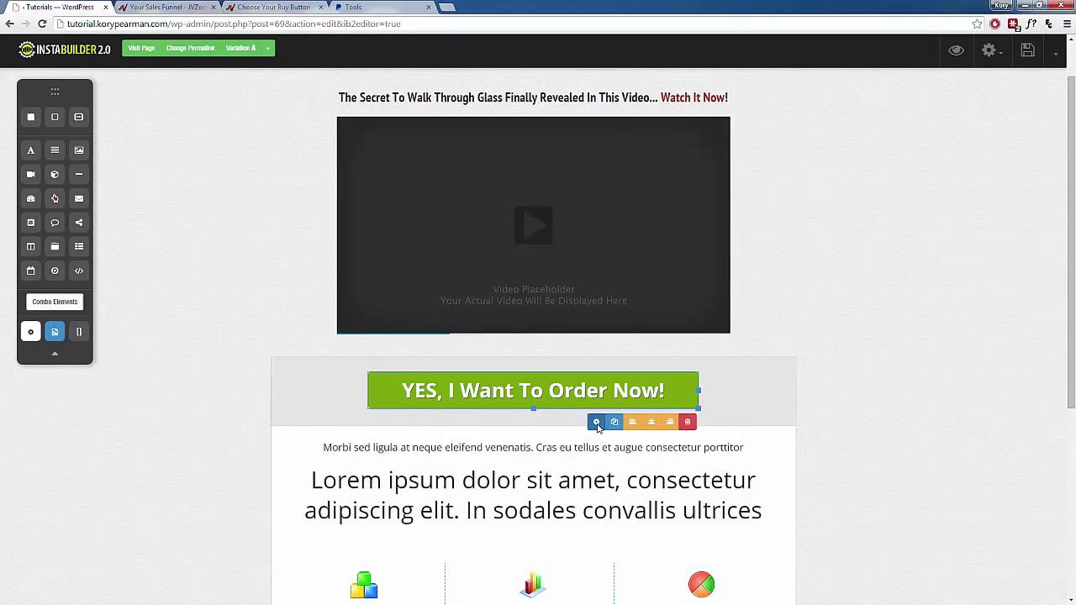
Step: Paste the copied JVZoo button code as the target link URL of the "YES, I Want To Order Now!" button
{"action": "left_click", "coordinate": [599, 426]}
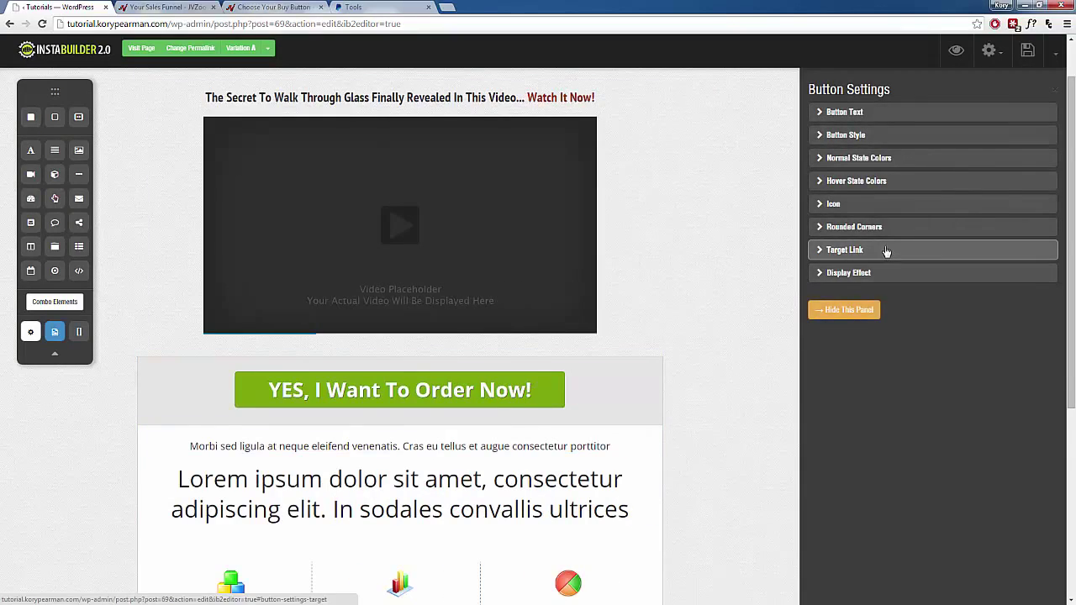
{"action": "left_click", "coordinate": [881, 250]}
{"action": "left_click", "coordinate": [869, 194]}
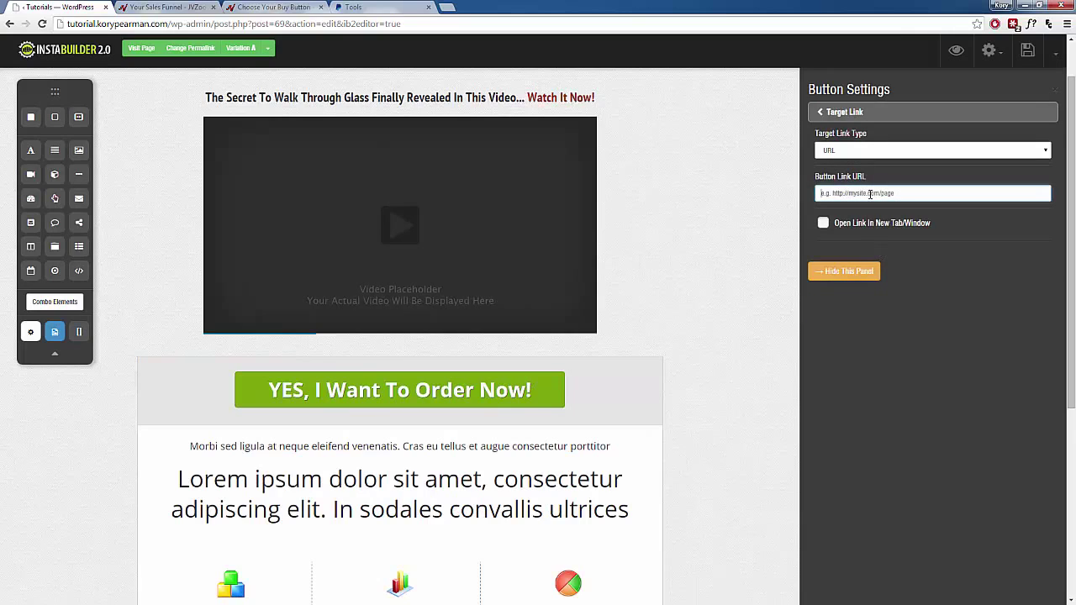
{"action": "key", "text": "ctrl+v"}
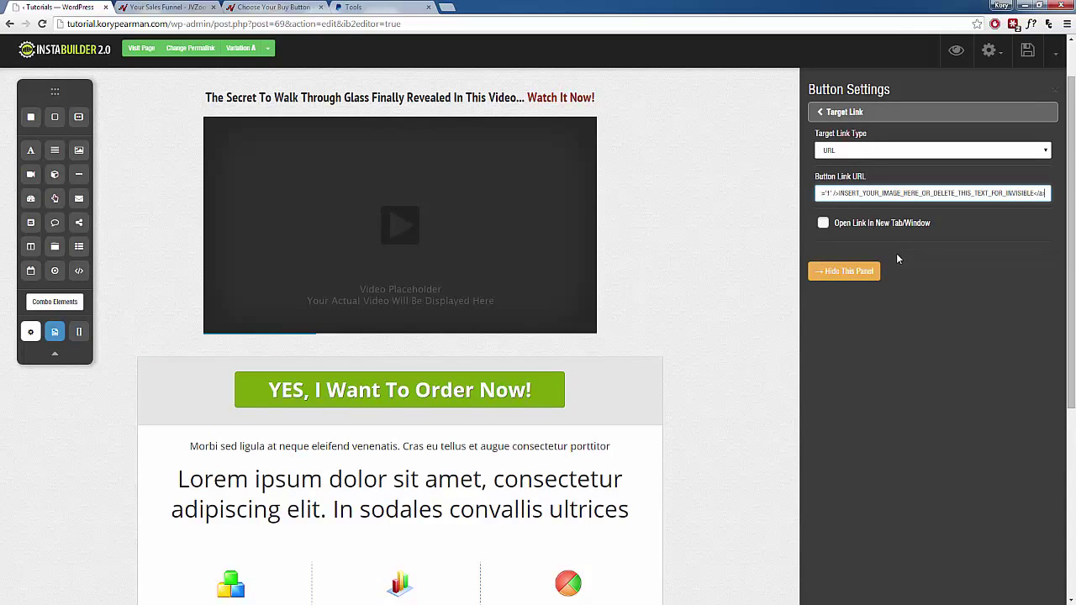
{"action": "mouse_move", "coordinate": [830, 193]}
{"action": "left_mouse_down"}
{"action": "mouse_move", "coordinate": [803, 200]}
{"action": "mouse_move", "coordinate": [812, 195]}
{"action": "left_mouse_up"}
{"action": "left_click", "coordinate": [836, 195]}
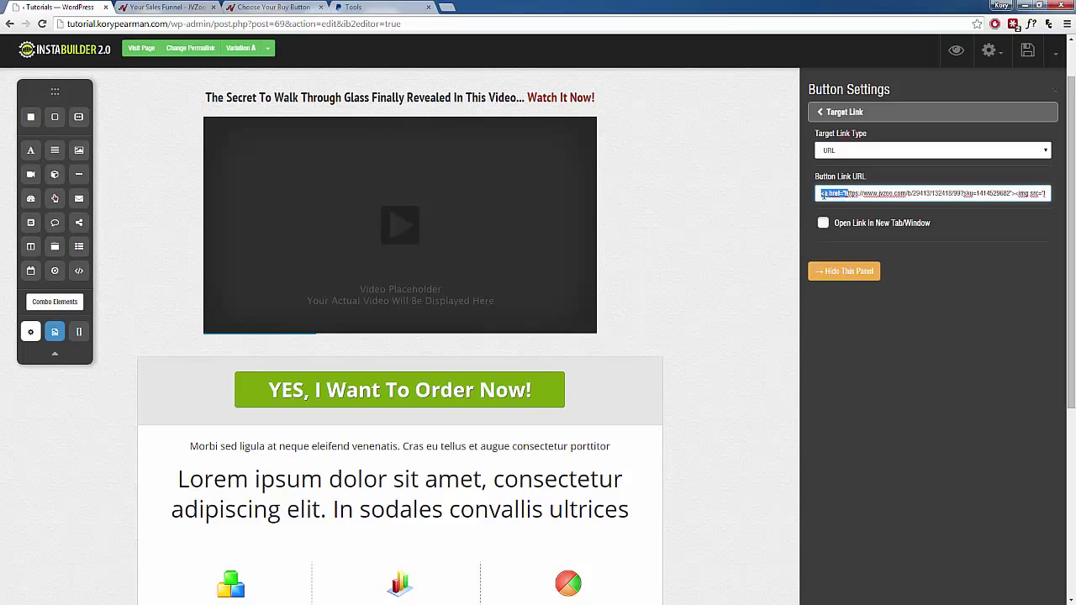
{"action": "key", "text": "BackSpace"}
{"action": "type", "text": "http://i.jvz"}
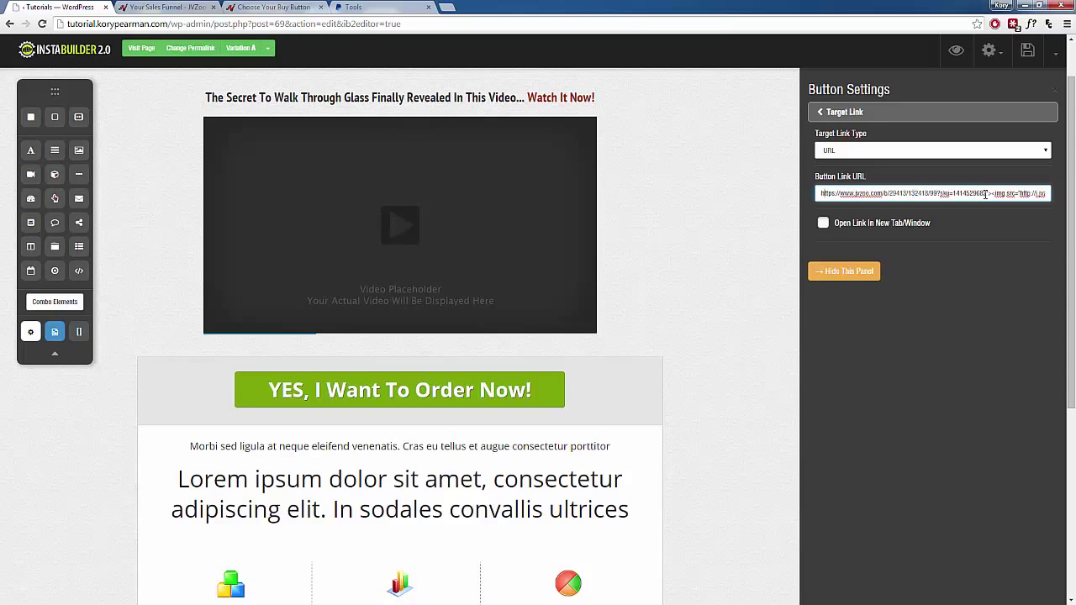
{"action": "left_click_drag", "start_coordinate": [987, 194], "coordinate": [1068, 195]}
{"action": "key", "text": "BackSpace"}
{"action": "left_click", "coordinate": [838, 114]}
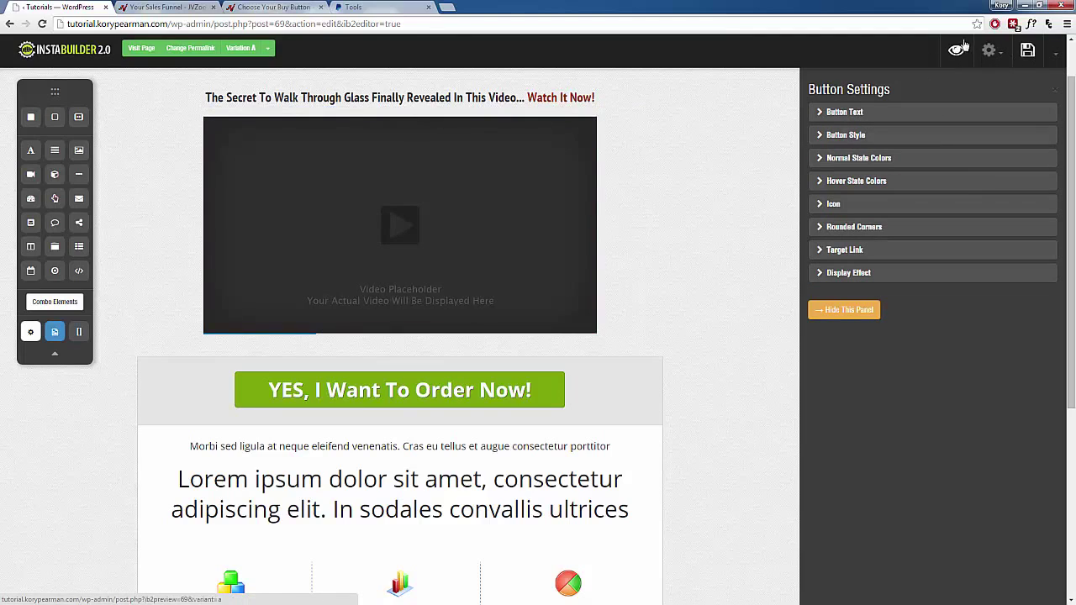
Step: Preview the sales page, follow its order button to check the JVZoo checkout, and close the preview
{"action": "left_click", "coordinate": [958, 52]}
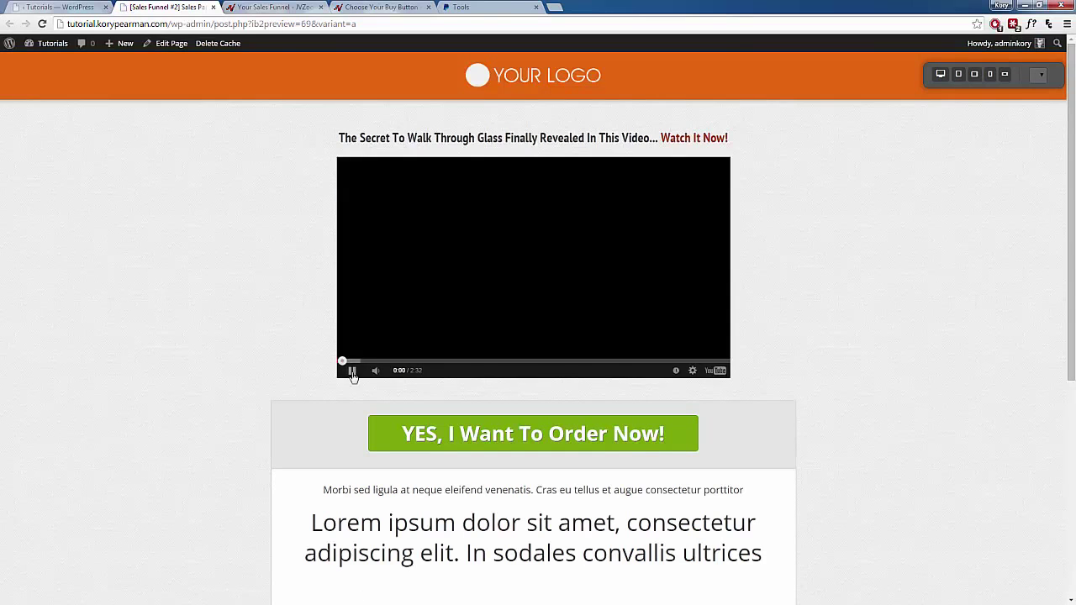
{"action": "scroll", "coordinate": [353, 365], "scroll_direction": "down", "scroll_amount": 2}
{"action": "left_click", "coordinate": [497, 328]}
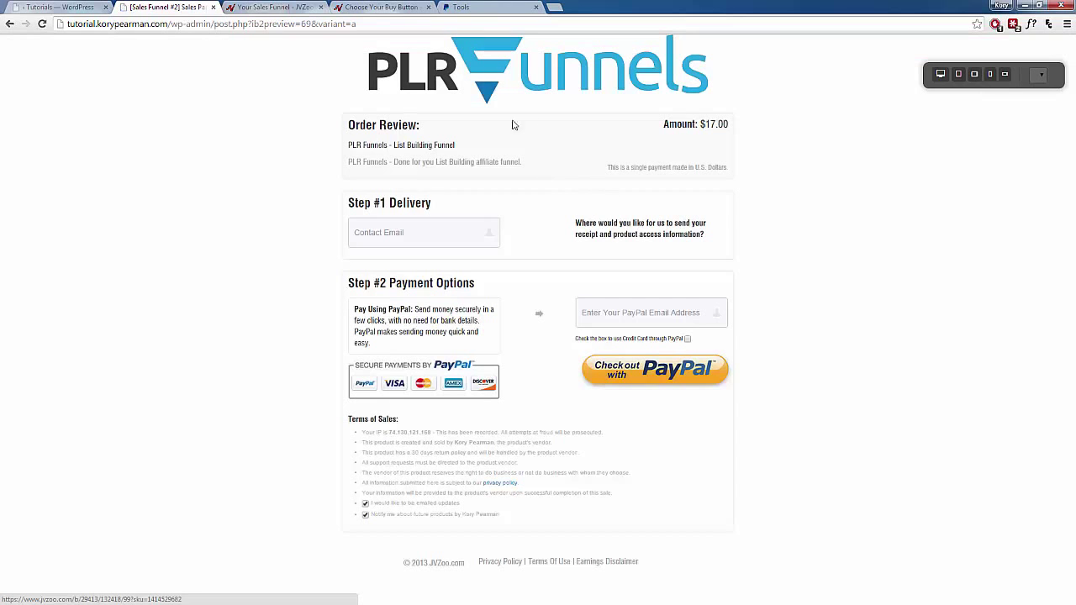
{"action": "left_click", "coordinate": [215, 7]}
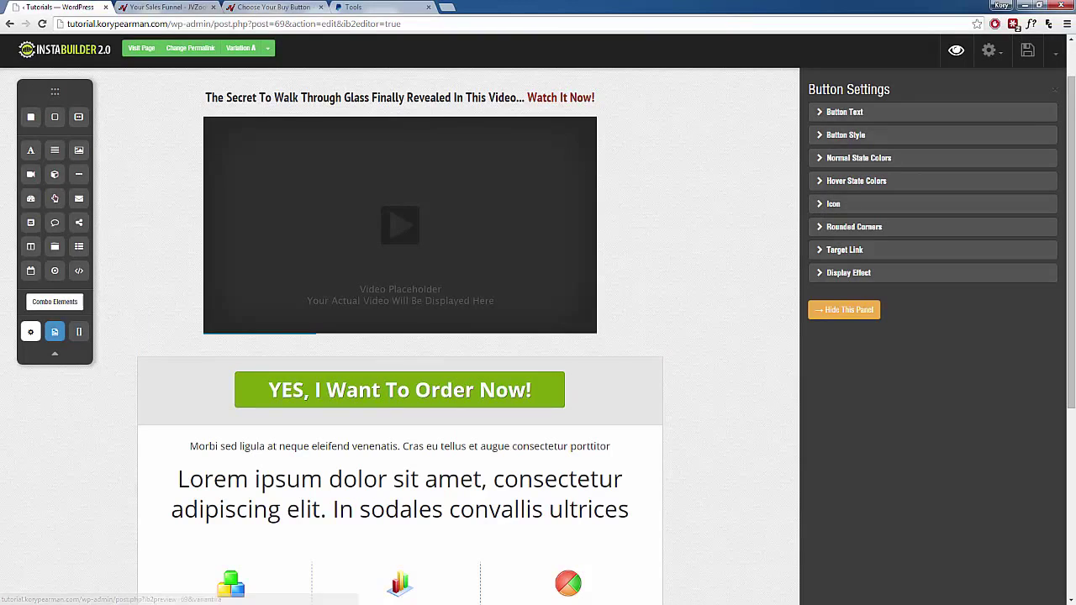
Step: Exit the sales page editor and return to the page list of Sales Funnel #2
{"action": "left_click", "coordinate": [1055, 52]}
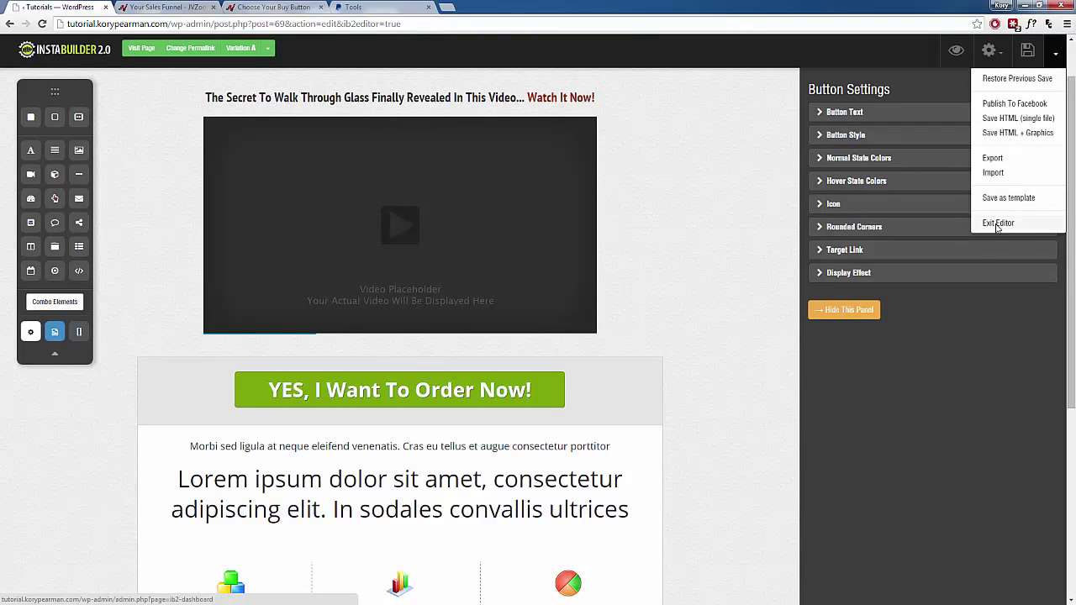
{"action": "left_click", "coordinate": [997, 224]}
{"action": "left_click", "coordinate": [561, 102]}
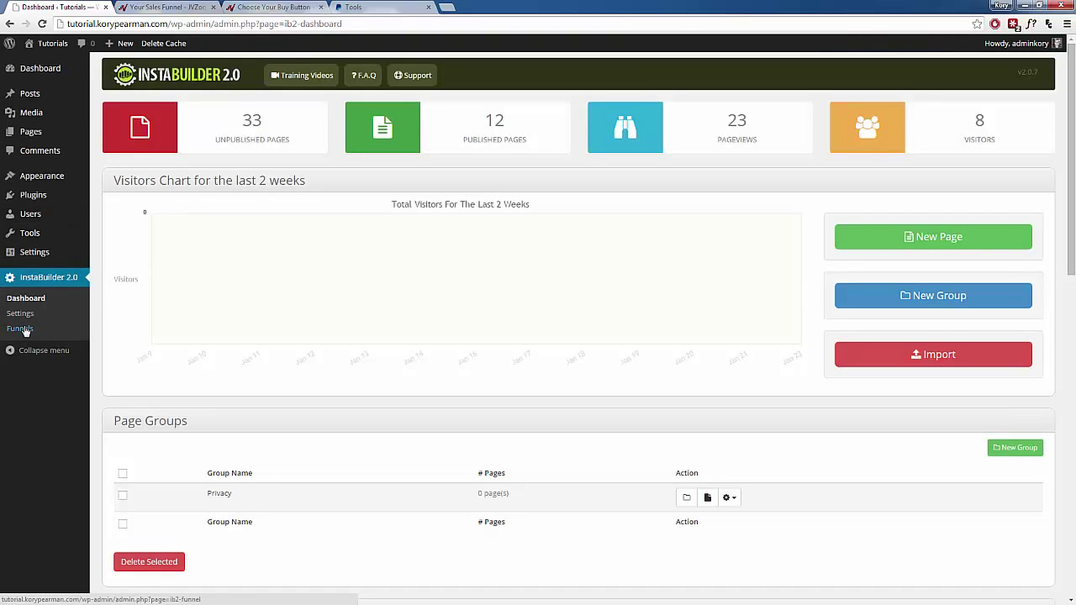
{"action": "left_click", "coordinate": [25, 328]}
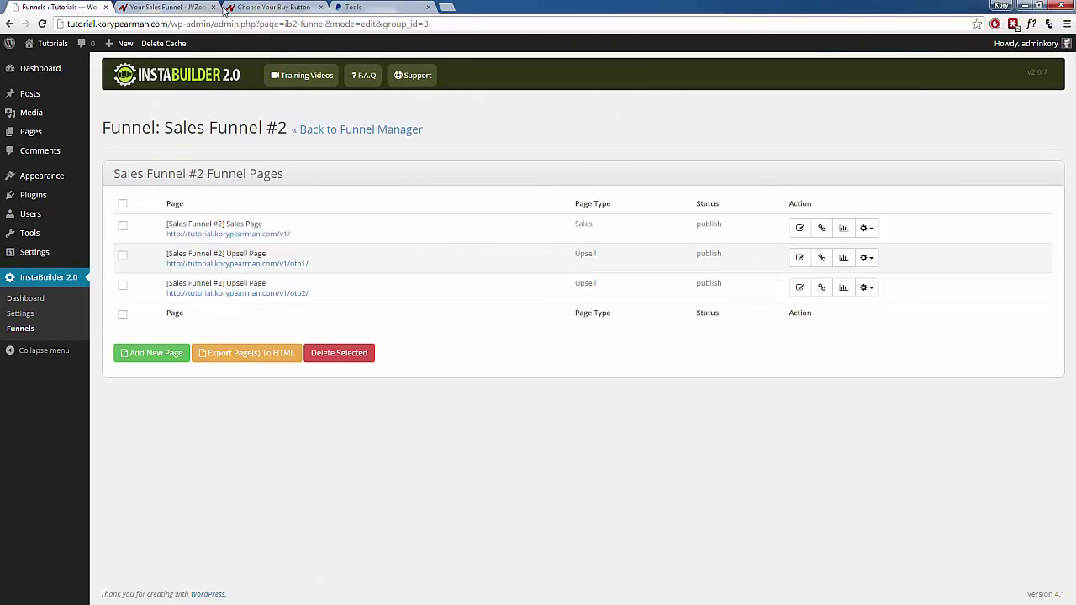
Step: Close the front end buy buttons, open those of the Follow Up Package in JVZoo, and select the HTML code for using your own button
{"action": "left_click", "coordinate": [269, 7]}
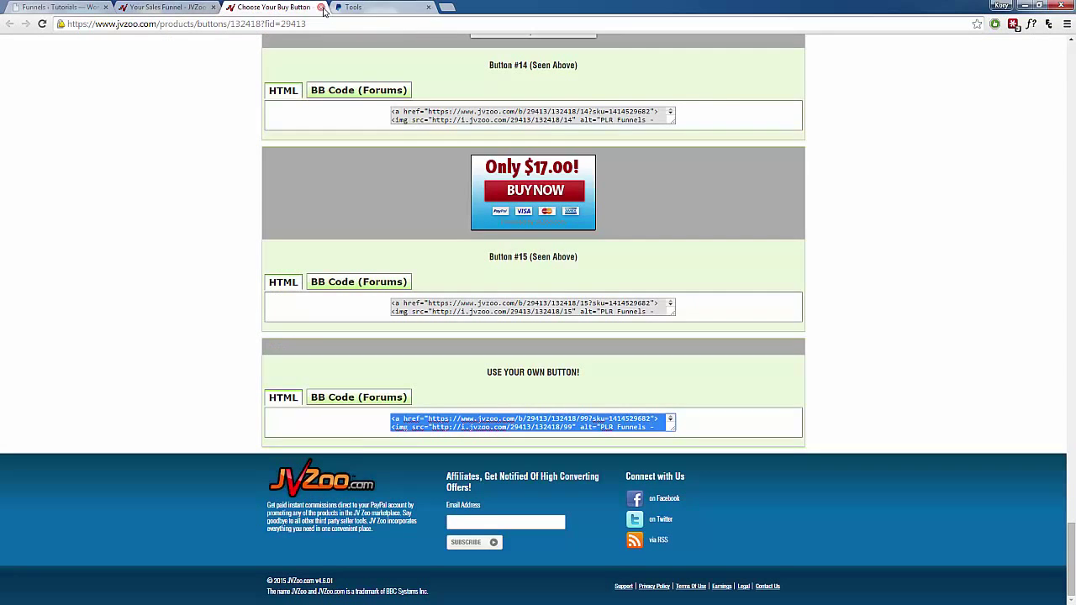
{"action": "left_click", "coordinate": [320, 7]}
{"action": "left_click", "coordinate": [193, 7]}
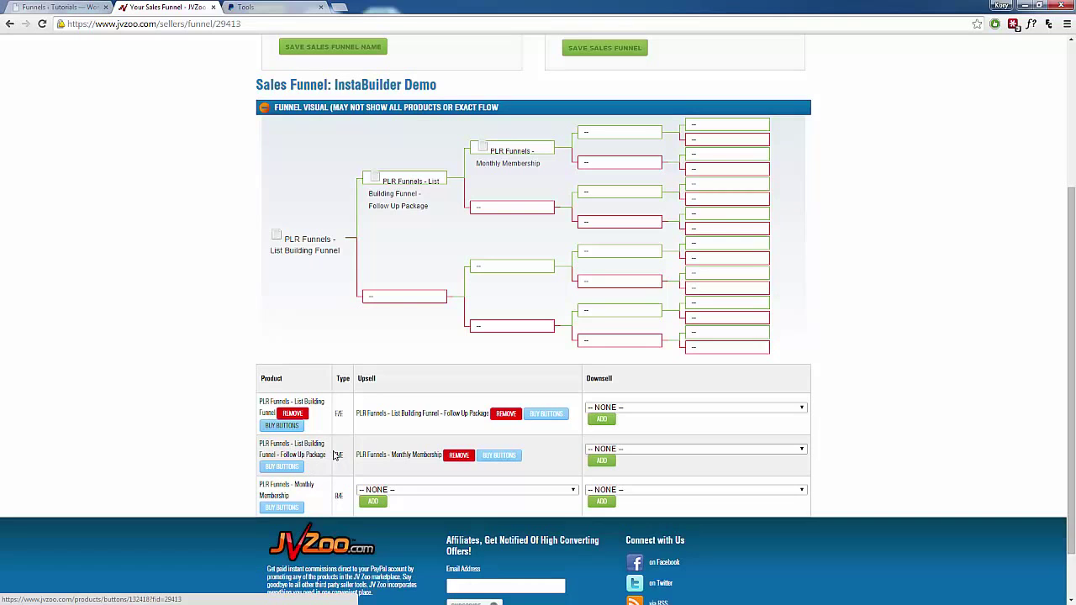
{"action": "left_click", "coordinate": [282, 467]}
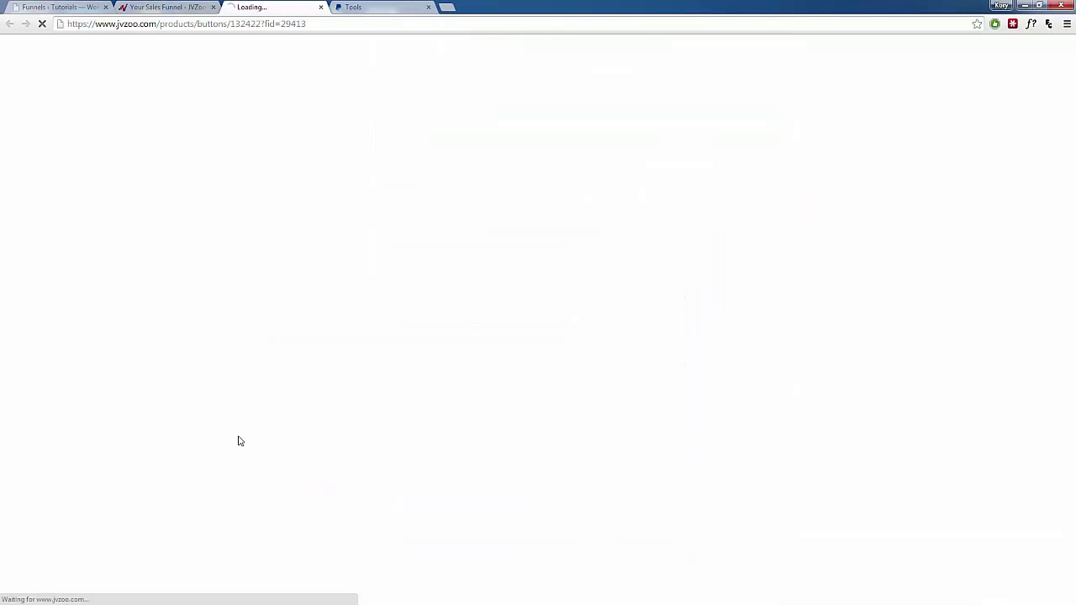
{"action": "left_click_drag", "start_coordinate": [1069, 51], "coordinate": [1061, 543]}
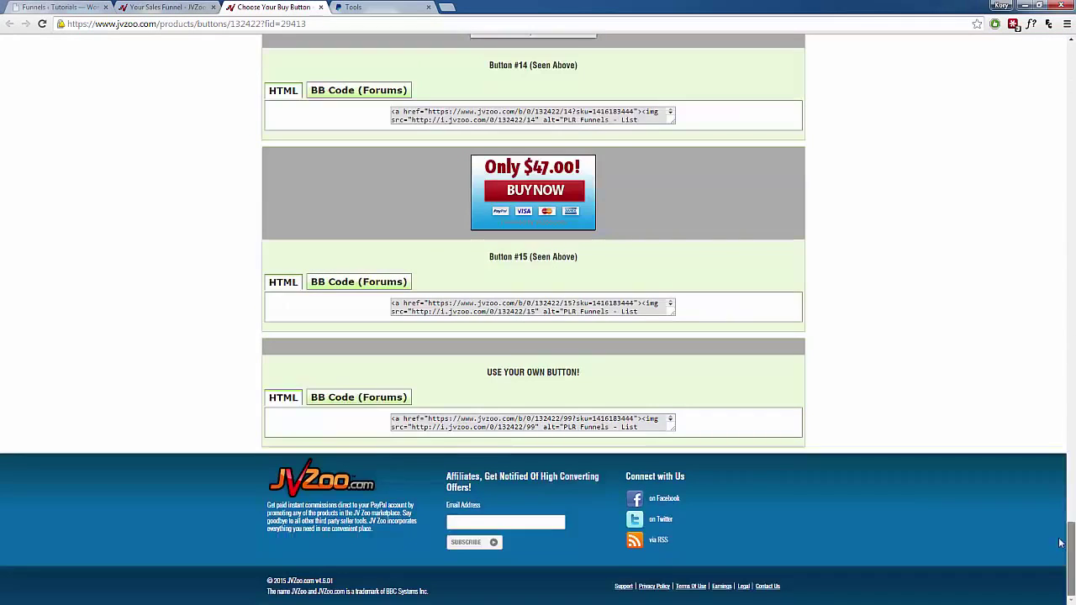
{"action": "left_click", "coordinate": [488, 420]}
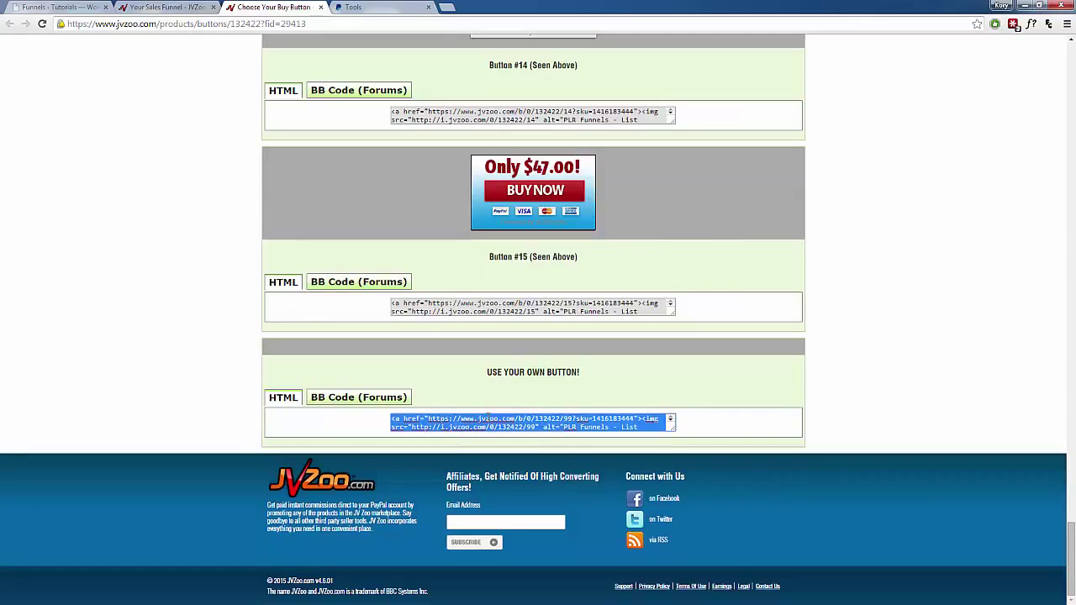
Step: Switch to InstaBuilder, open Sales Funnel #2's v1/oto1 upsell page for editing, and open the settings of its "Download Now" button
{"action": "key", "text": "ctrl+1"}
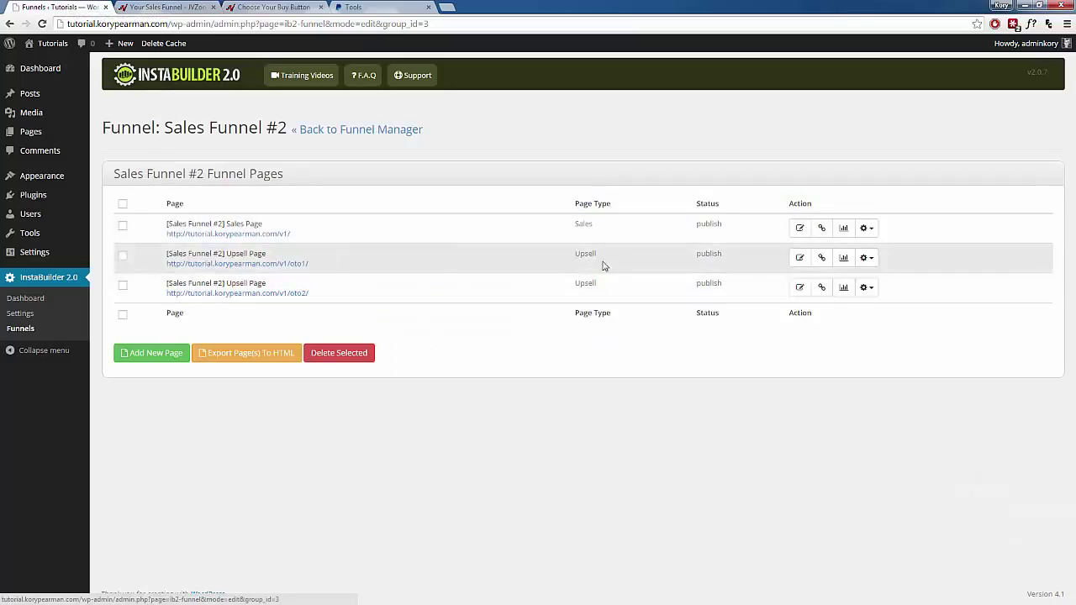
{"action": "left_click", "coordinate": [800, 257]}
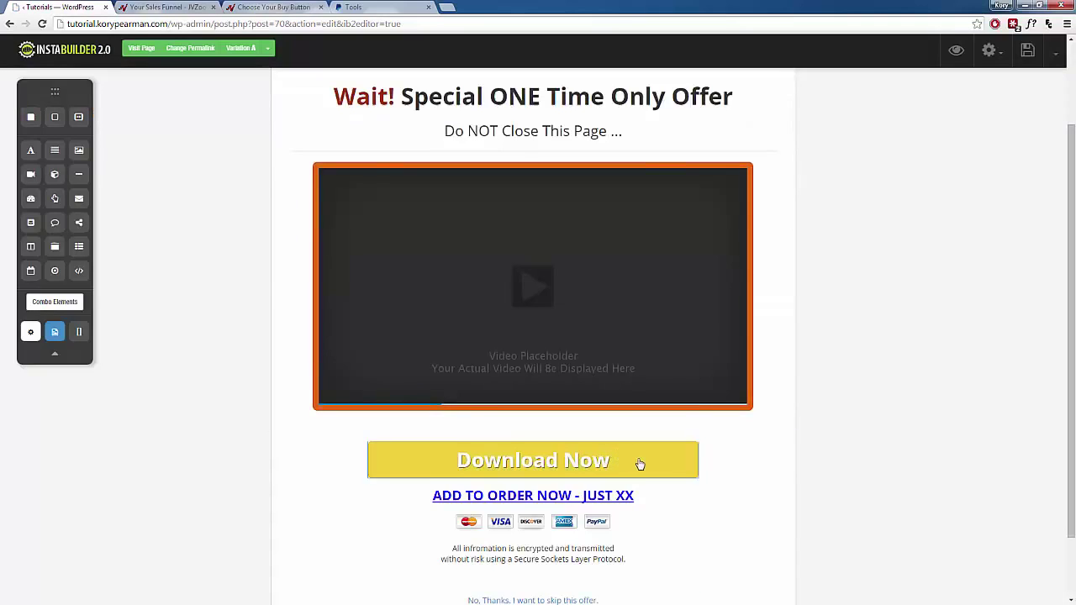
{"action": "mouse_move", "coordinate": [627, 476]}
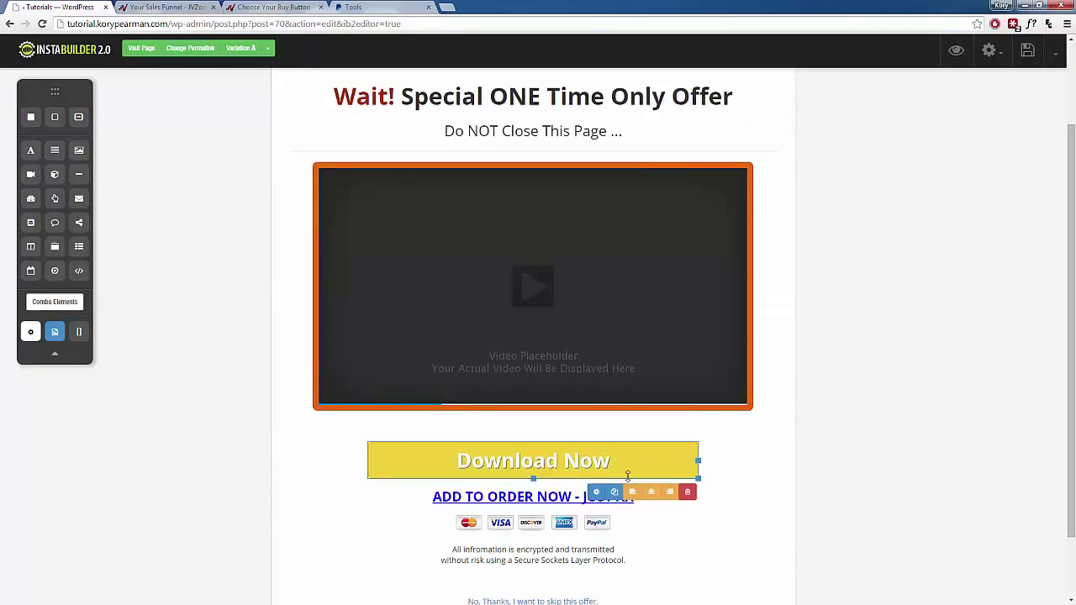
{"action": "left_click", "coordinate": [596, 491]}
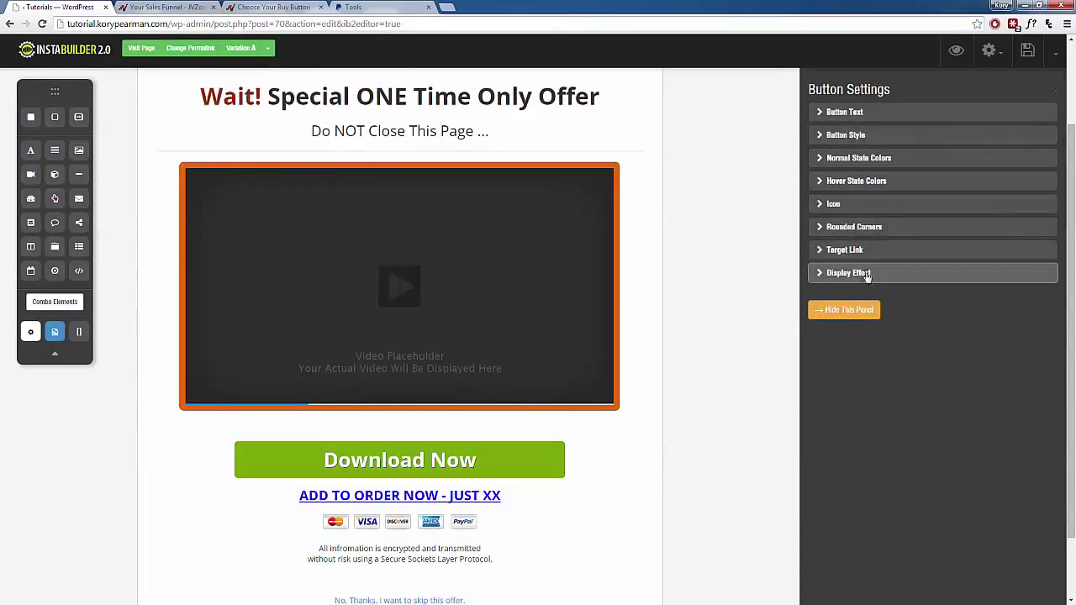
{"action": "left_click", "coordinate": [844, 250]}
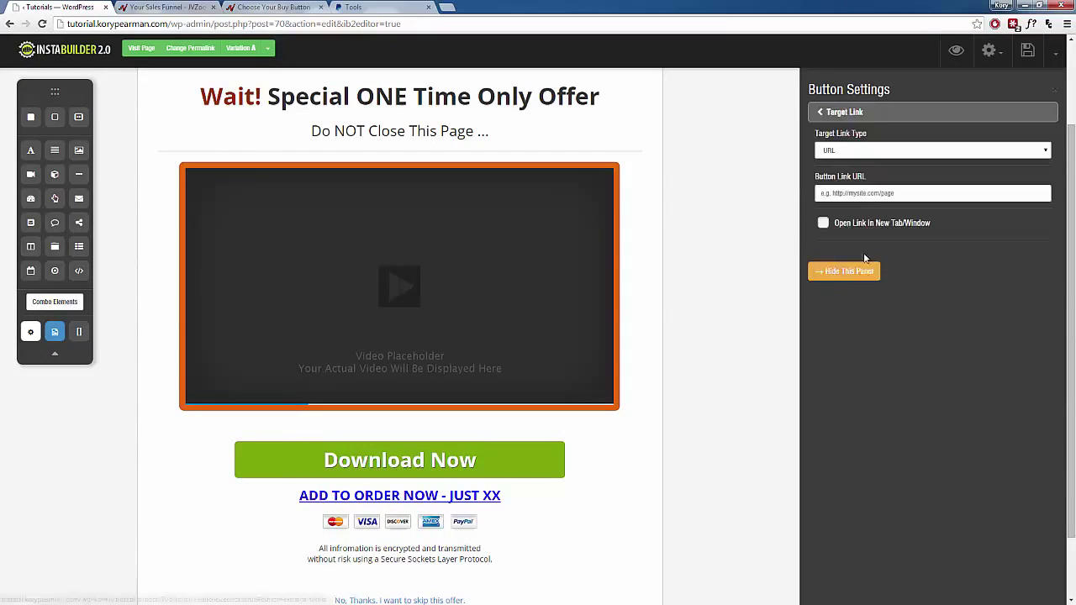
{"action": "left_click", "coordinate": [869, 193]}
{"action": "key", "text": "ctrl+v"}
{"action": "left_click_drag", "start_coordinate": [833, 193], "coordinate": [822, 195]}
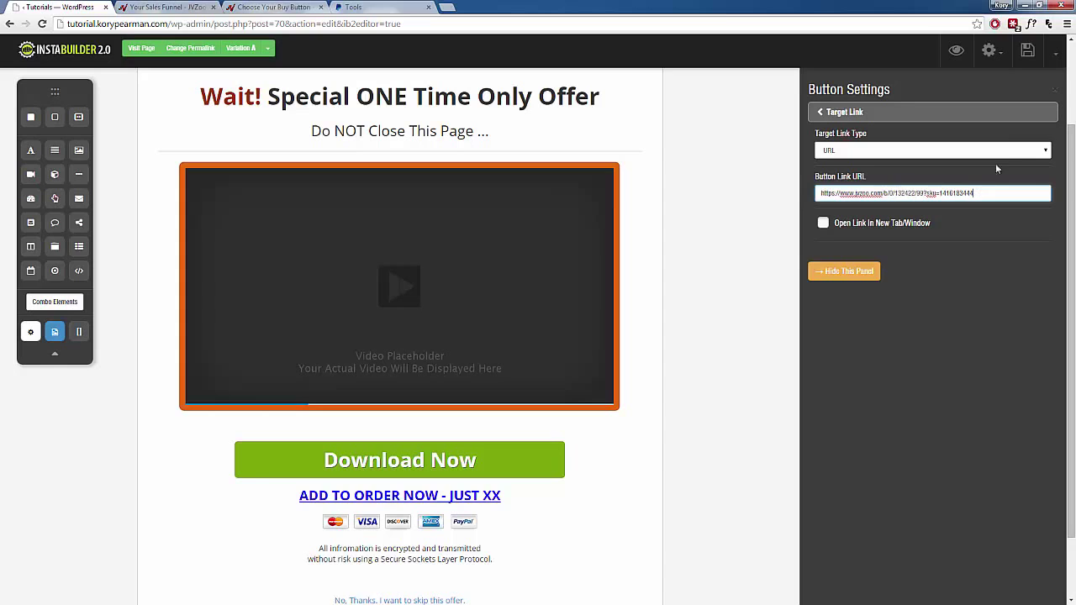
{"action": "left_click", "coordinate": [1027, 50]}
{"action": "left_click", "coordinate": [836, 112]}
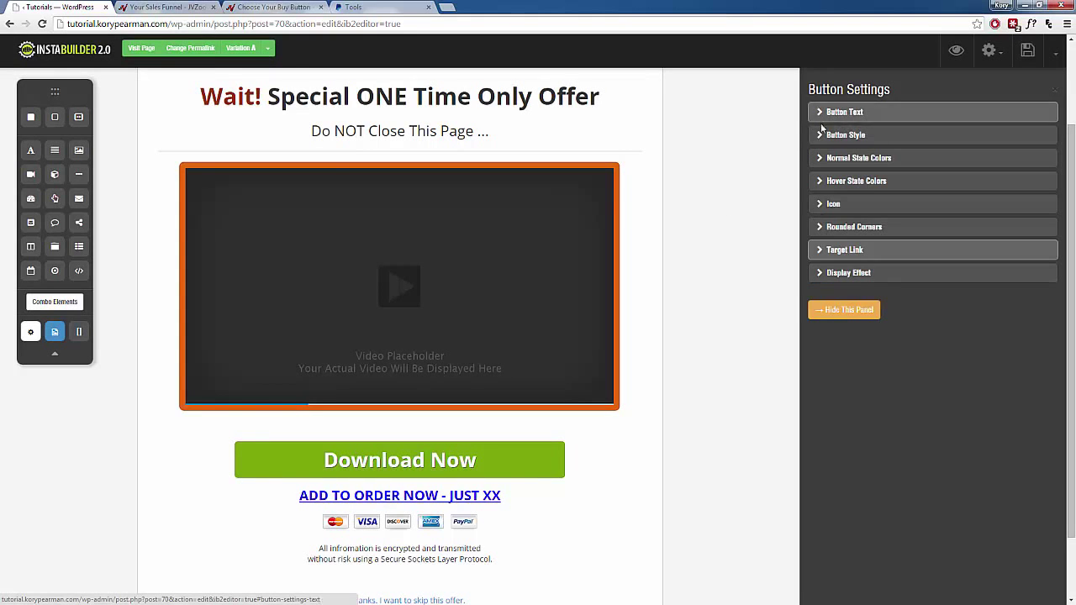
{"action": "left_click", "coordinate": [837, 313]}
Step: Switch to JVZoo and select the HTML code of the No Thanks / Downsell link for the Follow Up Package
{"action": "scroll", "coordinate": [799, 388], "scroll_direction": "down", "scroll_amount": 2}
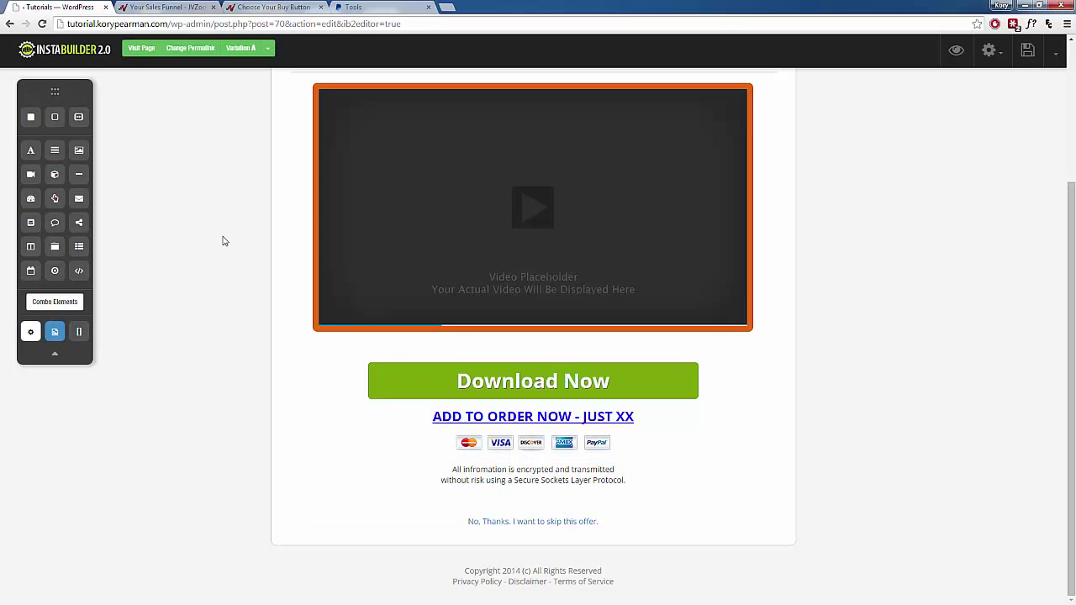
{"action": "left_click", "coordinate": [276, 7]}
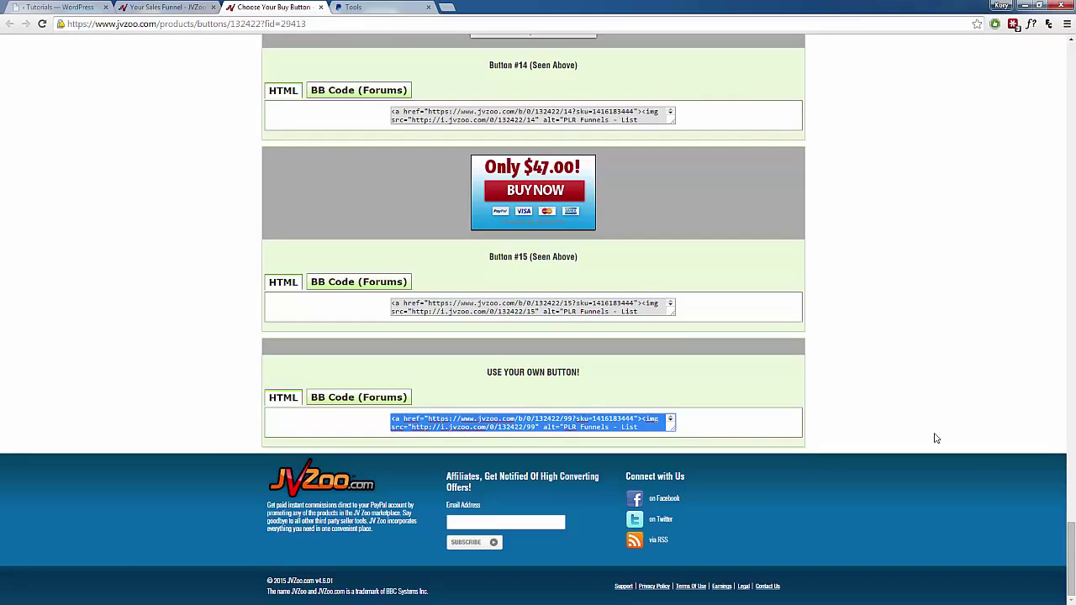
{"action": "left_click_drag", "start_coordinate": [1072, 552], "coordinate": [1050, 70]}
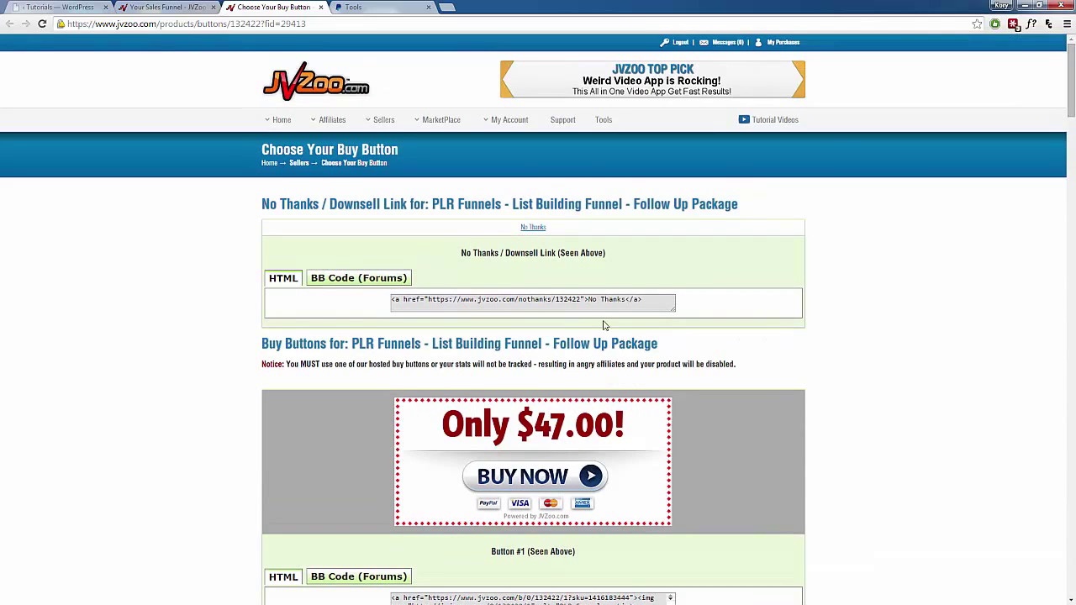
{"action": "left_click", "coordinate": [578, 299]}
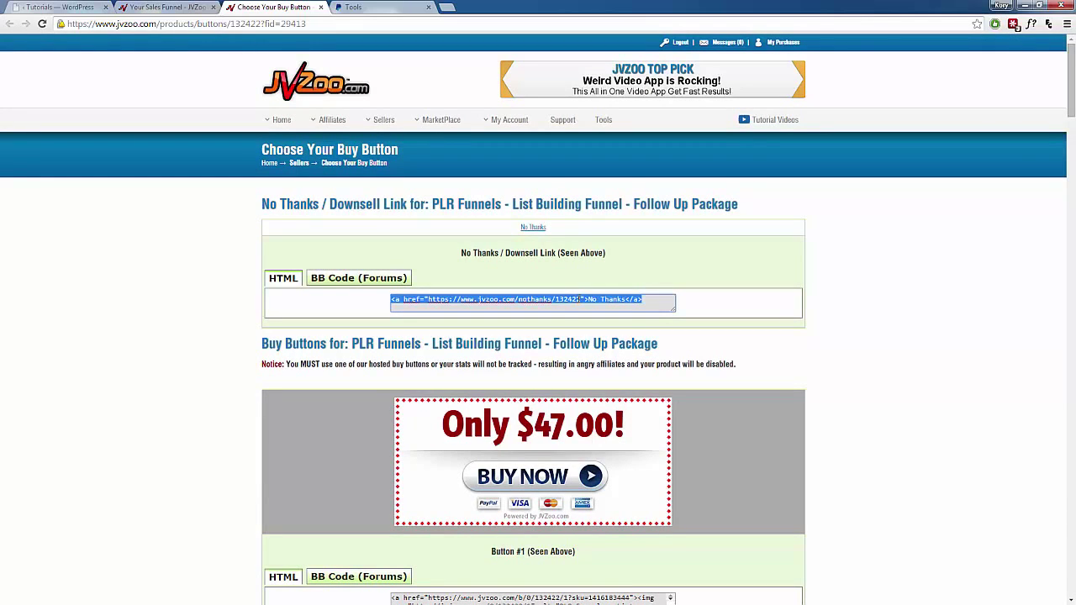
{"action": "left_click", "coordinate": [59, 7]}
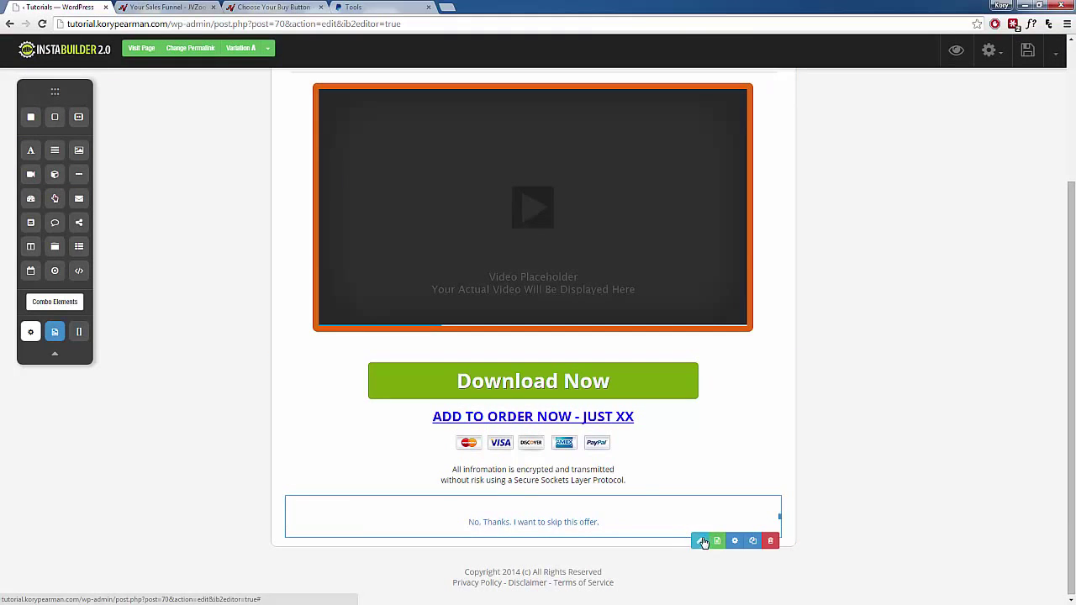
{"action": "left_click", "coordinate": [701, 541]}
{"action": "left_click_drag", "start_coordinate": [598, 521], "coordinate": [480, 521]}
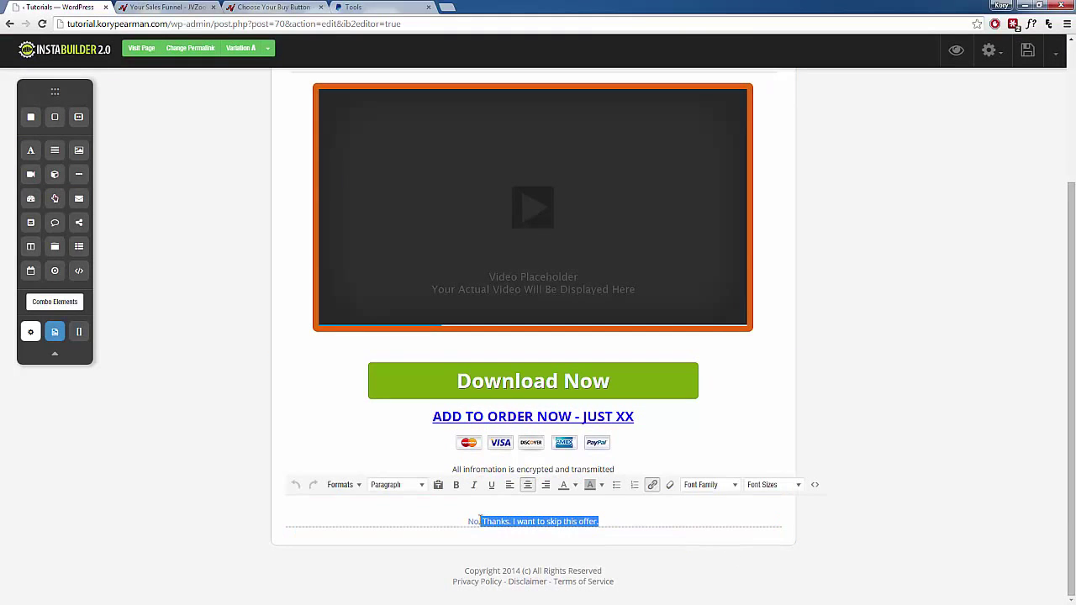
{"action": "left_click", "coordinate": [652, 485]}
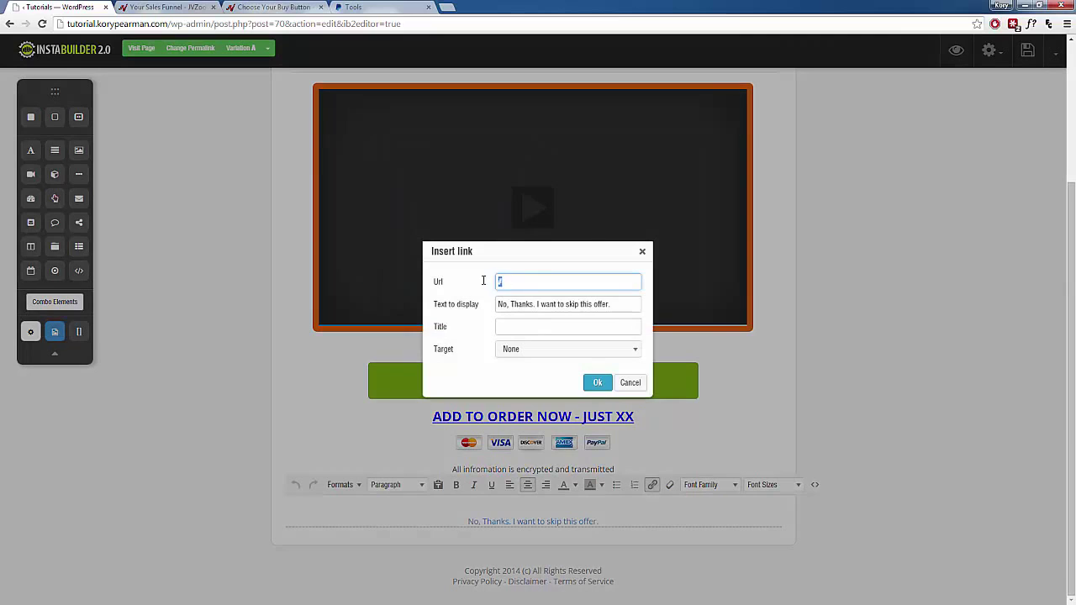
{"action": "key", "text": "ctrl+v"}
{"action": "left_click_drag", "start_coordinate": [515, 283], "coordinate": [494, 282]}
{"action": "left_click", "coordinate": [527, 282]}
{"action": "key", "text": "BackSpace"}
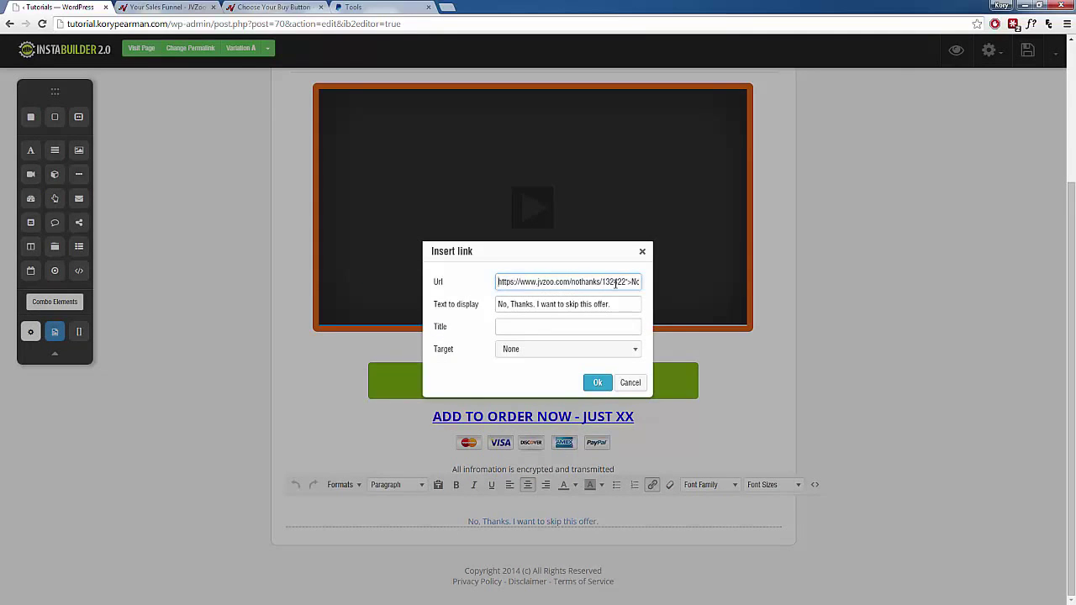
{"action": "left_click", "coordinate": [598, 383]}
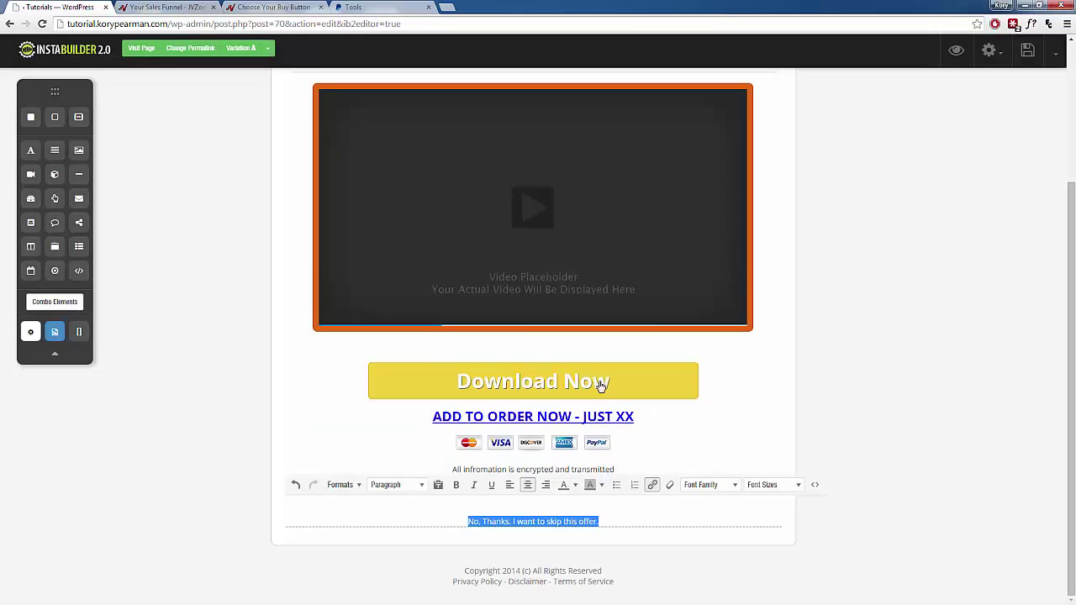
Step: Save the upsell page and exit its editor to the InstaBuilder dashboard
{"action": "left_click", "coordinate": [1027, 50]}
{"action": "left_click", "coordinate": [1055, 53]}
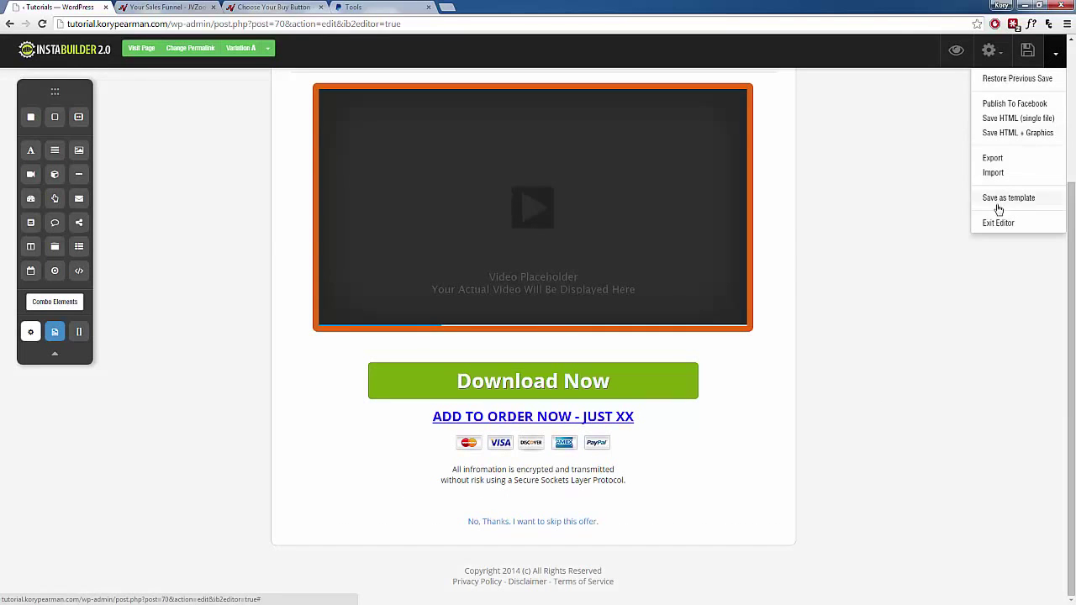
{"action": "left_click", "coordinate": [999, 221]}
{"action": "left_click", "coordinate": [557, 101]}
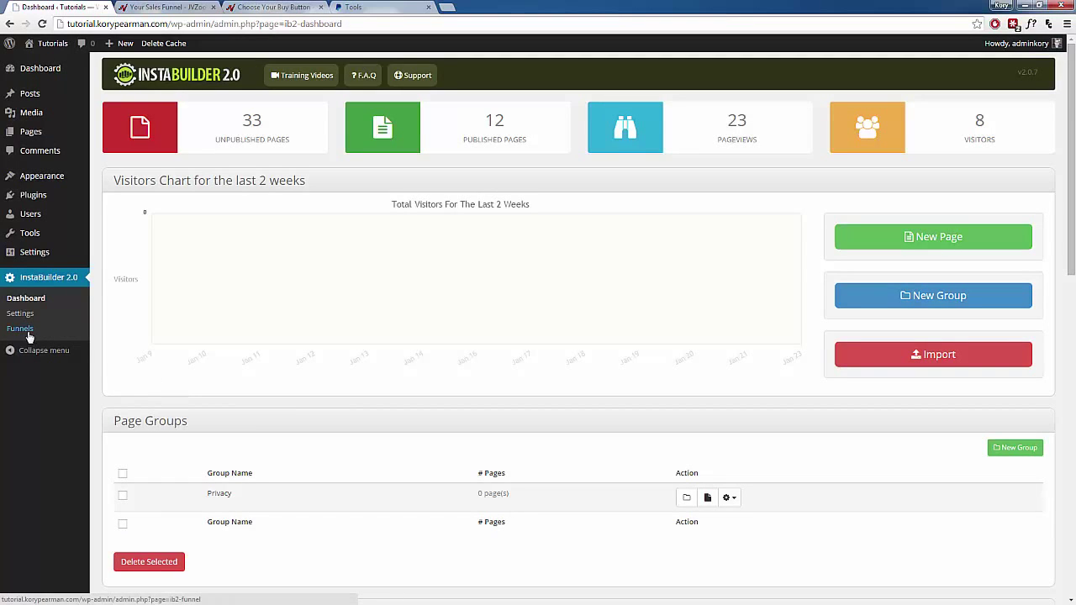
Step: Open the Sales Funnel #2 page list in InstaBuilder and close JVZoo's buy button page for the Follow Up Package
{"action": "left_click", "coordinate": [25, 329]}
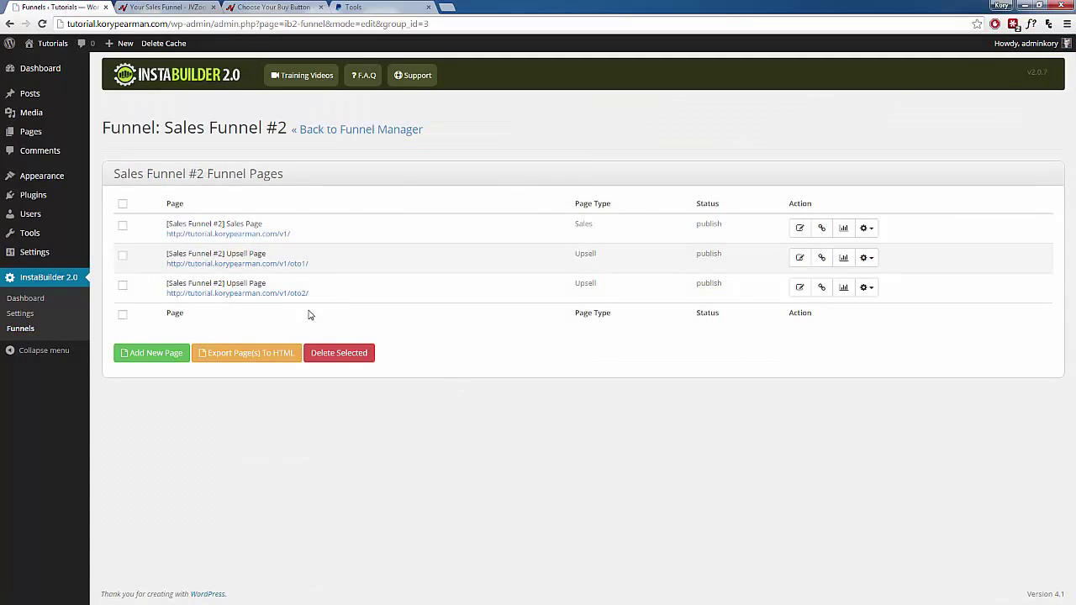
{"action": "left_click", "coordinate": [318, 14]}
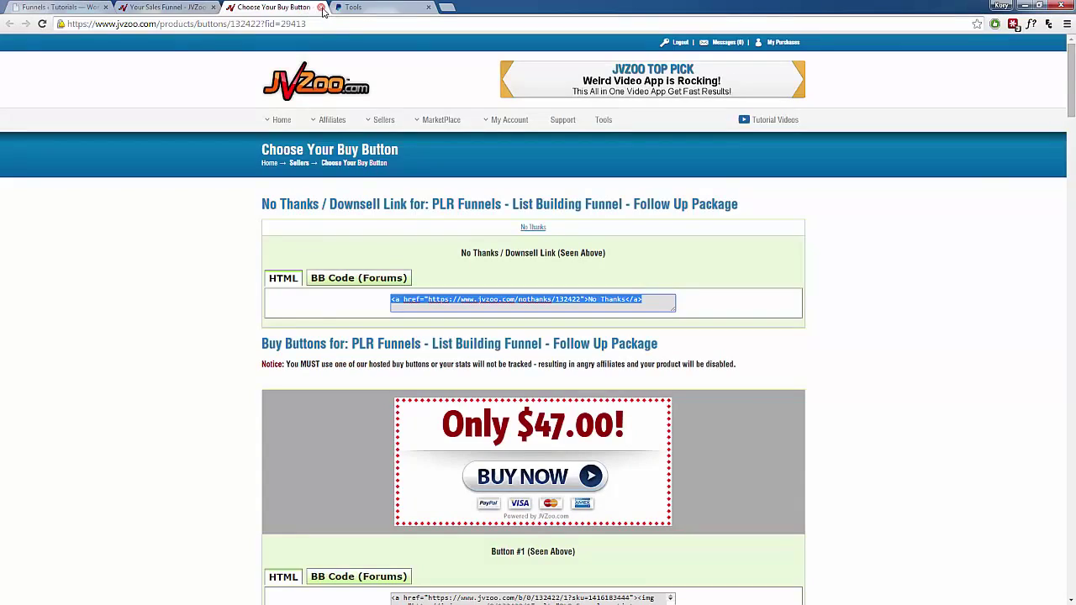
{"action": "left_click", "coordinate": [321, 8]}
{"action": "left_click", "coordinate": [172, 9]}
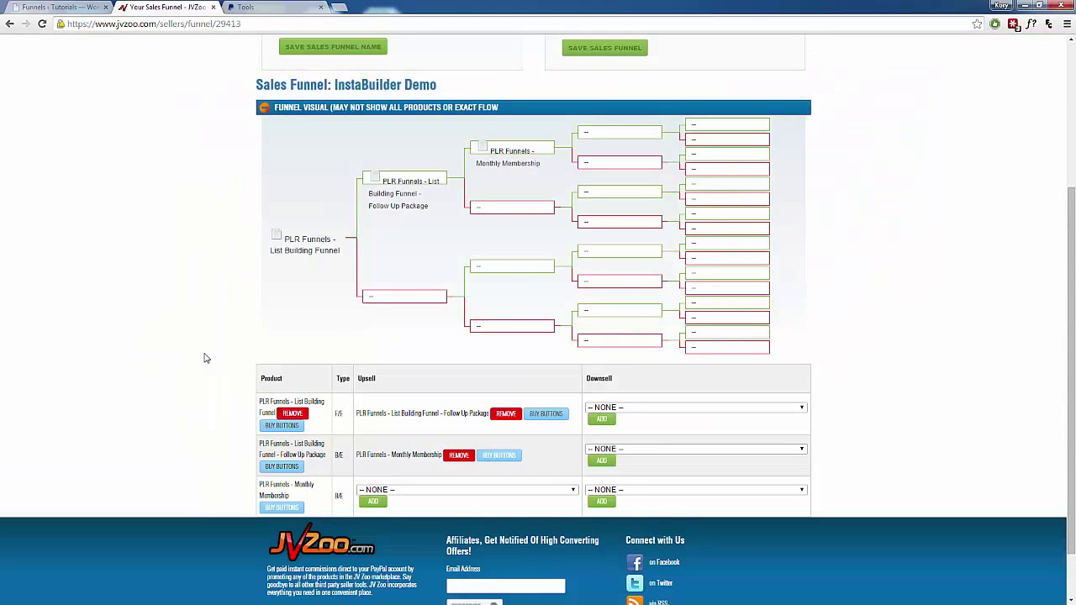
Step: Examine the no-thanks link and buy buttons of the PLR Funnels - Monthly Membership product in JVZoo, and close that page
{"action": "left_click", "coordinate": [284, 507]}
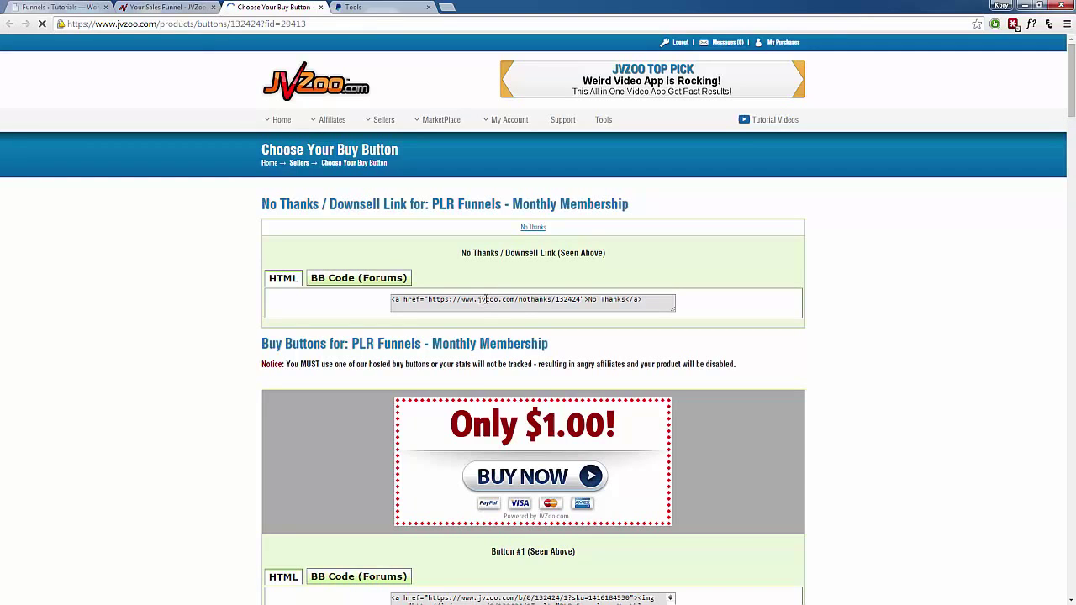
{"action": "scroll", "coordinate": [245, 379], "scroll_direction": "down", "scroll_amount": 1}
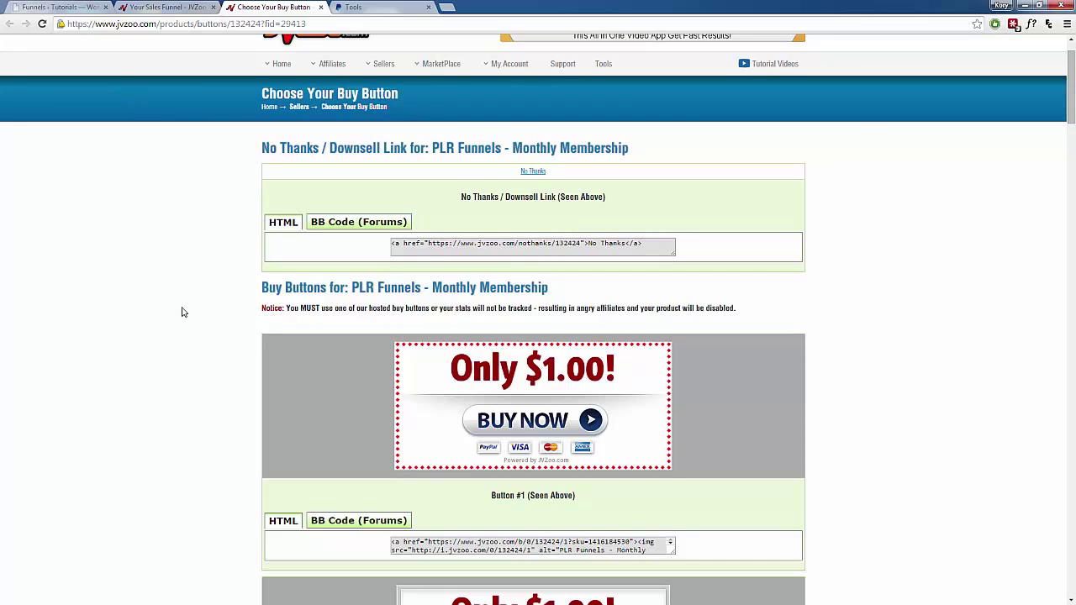
{"action": "scroll", "coordinate": [187, 313], "scroll_direction": "up", "scroll_amount": 1}
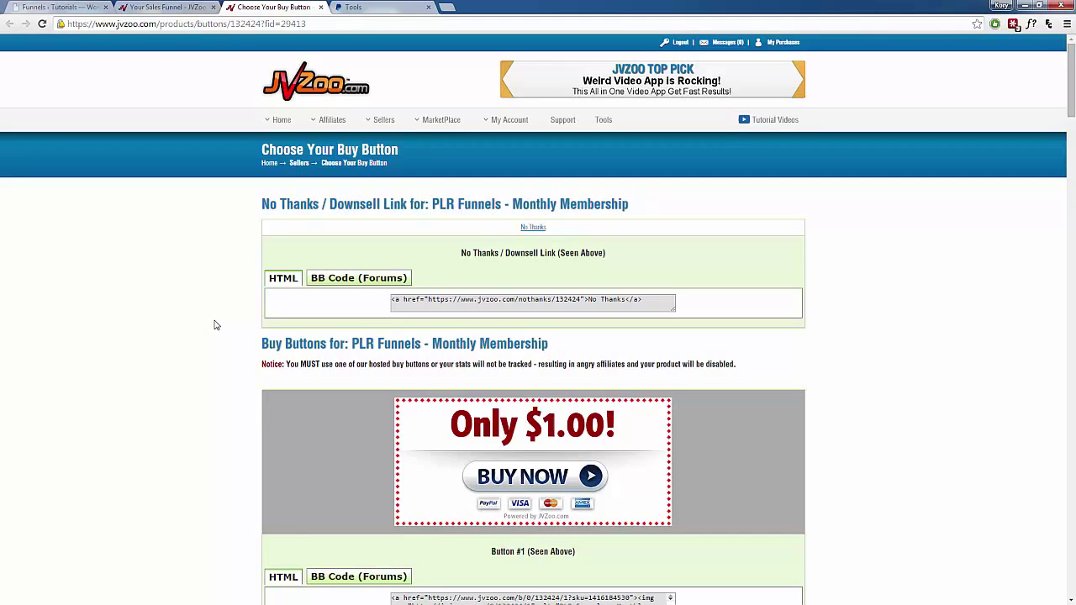
{"action": "left_click", "coordinate": [321, 8]}
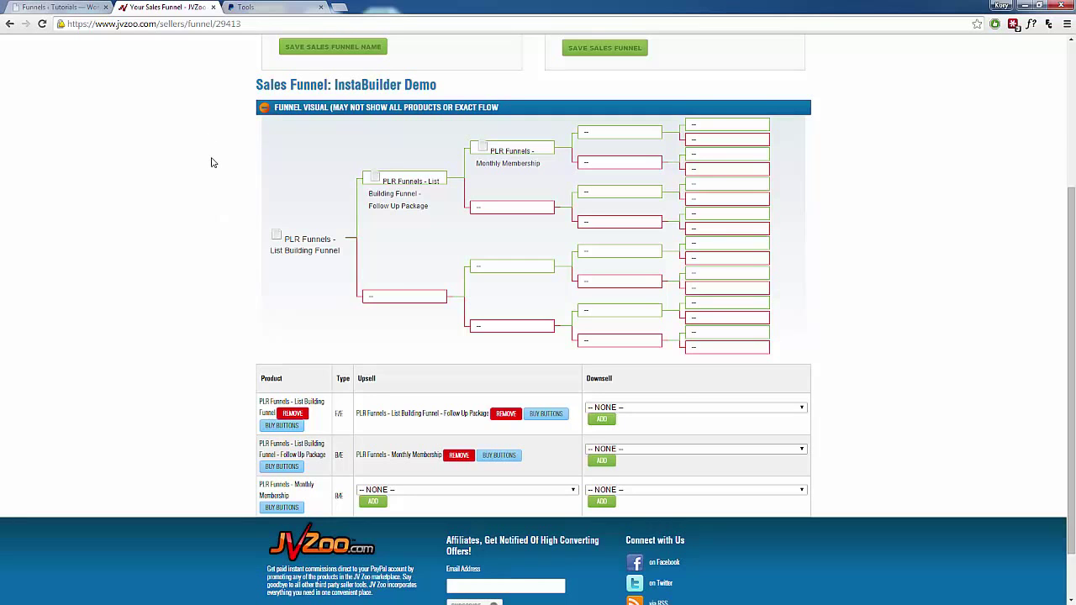
{"action": "scroll", "coordinate": [212, 162], "scroll_direction": "up", "scroll_amount": 2}
Step: Switch to PayPal and start a new payment button with the Buy Now type
{"action": "left_click", "coordinate": [55, 7]}
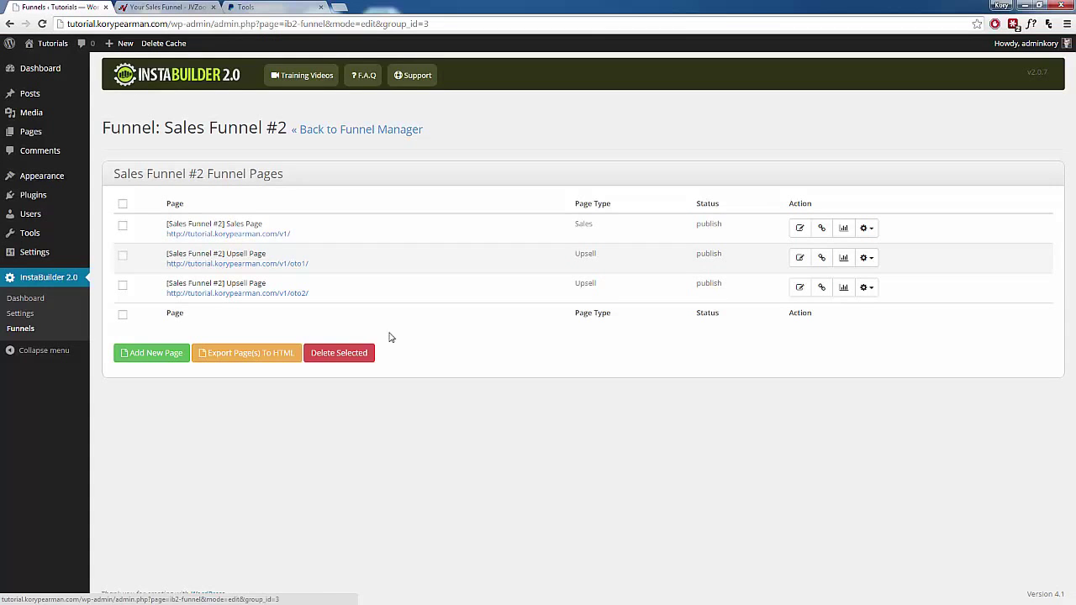
{"action": "left_click", "coordinate": [280, 10]}
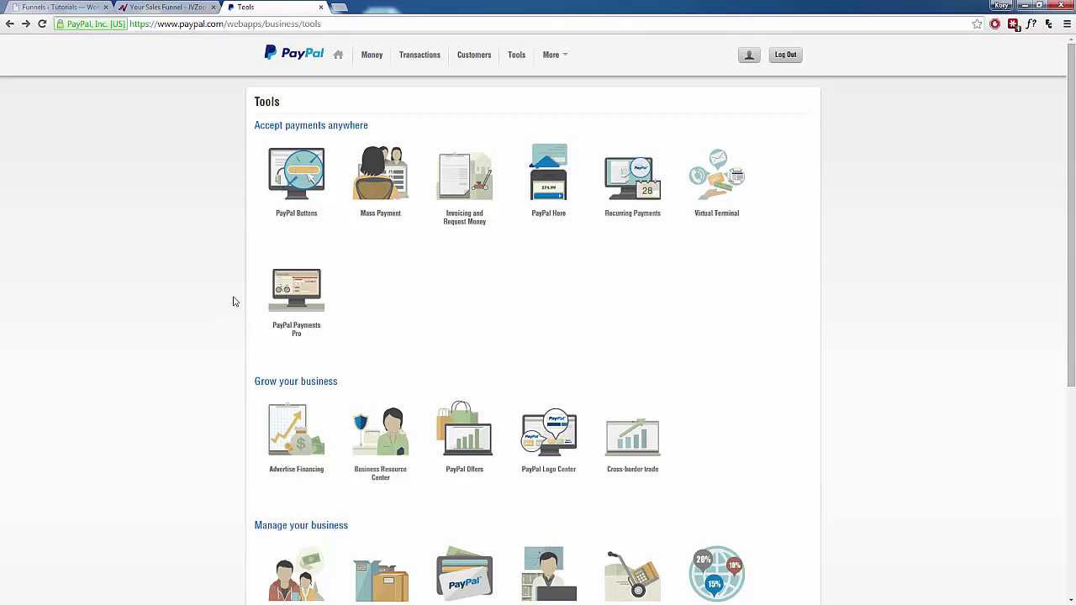
{"action": "left_click", "coordinate": [296, 177]}
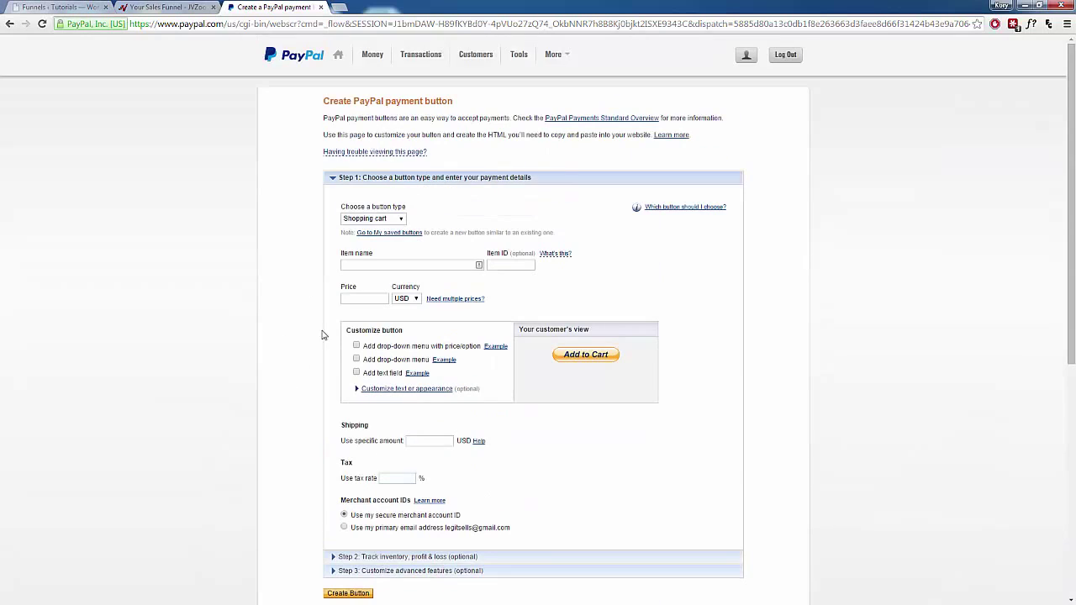
{"action": "left_click", "coordinate": [393, 220]}
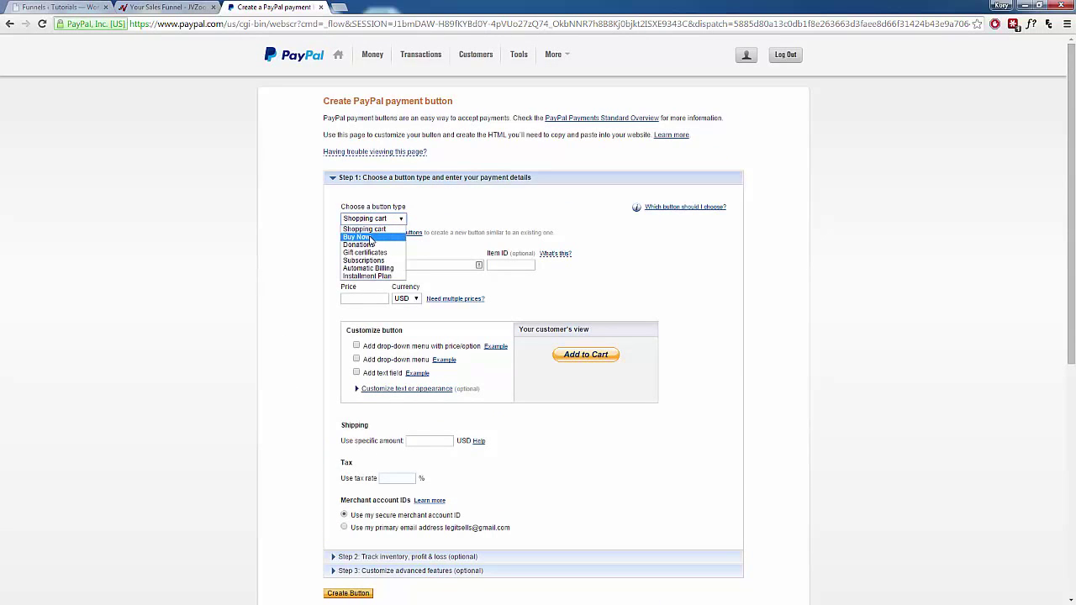
{"action": "left_click", "coordinate": [370, 238]}
Step: Name the payment button's item Front End Product and set its price to 17 USD
{"action": "left_click", "coordinate": [368, 265]}
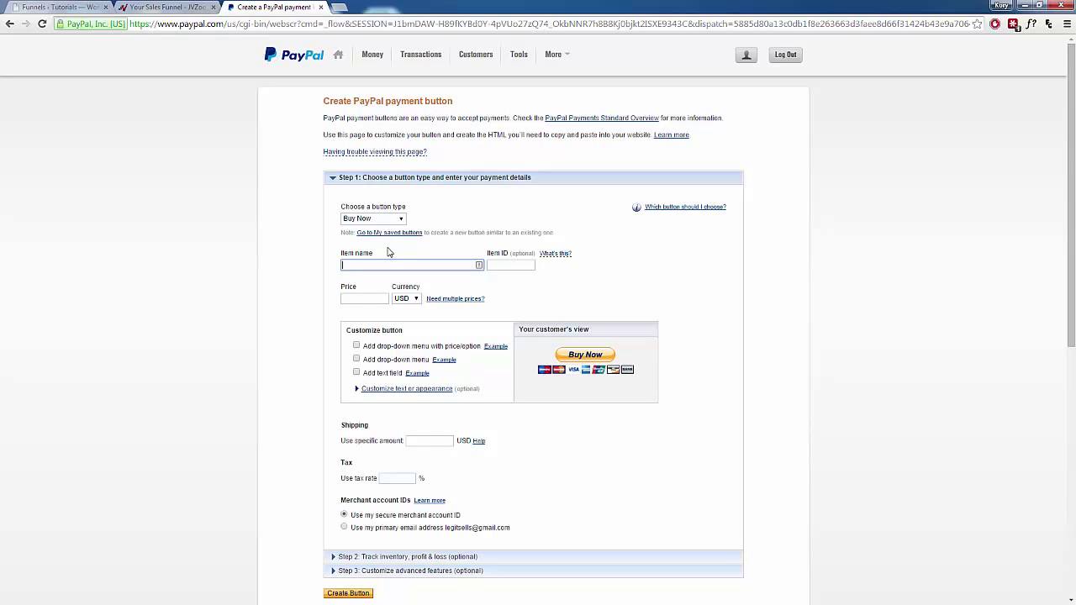
{"action": "type", "text": "Front End Product"}
{"action": "left_click_drag", "start_coordinate": [415, 265], "coordinate": [331, 271]}
{"action": "left_click", "coordinate": [403, 266]}
{"action": "left_click_drag", "start_coordinate": [413, 267], "coordinate": [334, 267]}
{"action": "left_click", "coordinate": [341, 267]}
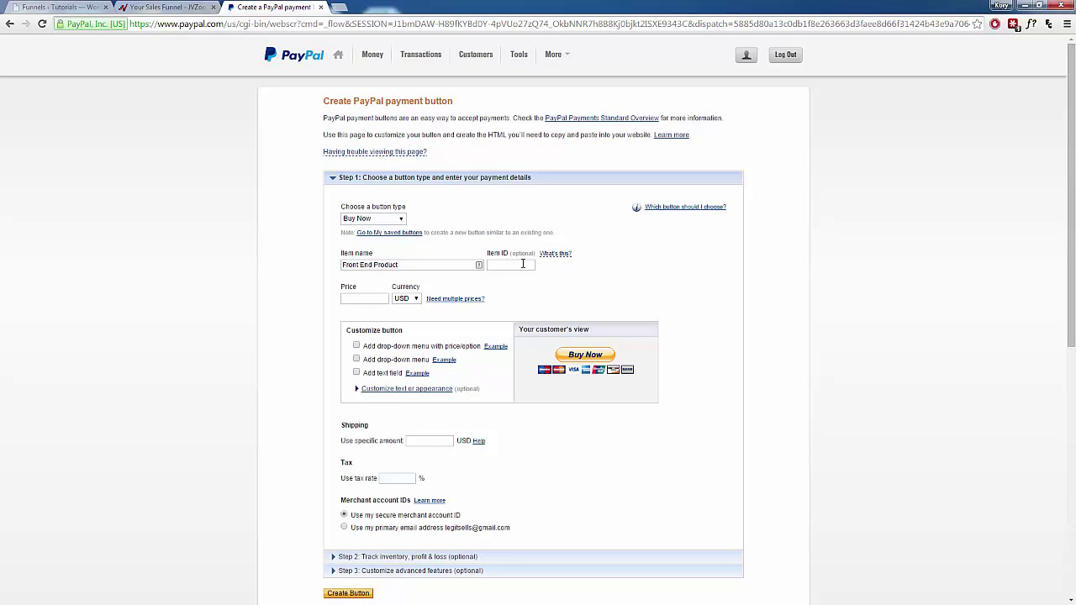
{"action": "left_click", "coordinate": [369, 296]}
{"action": "type", "text": "17"}
{"action": "left_click", "coordinate": [296, 320]}
Step: Expand the button's advanced features and enable taking customers to a URL when they finish checkout
{"action": "scroll", "coordinate": [319, 344], "scroll_direction": "down", "scroll_amount": 2}
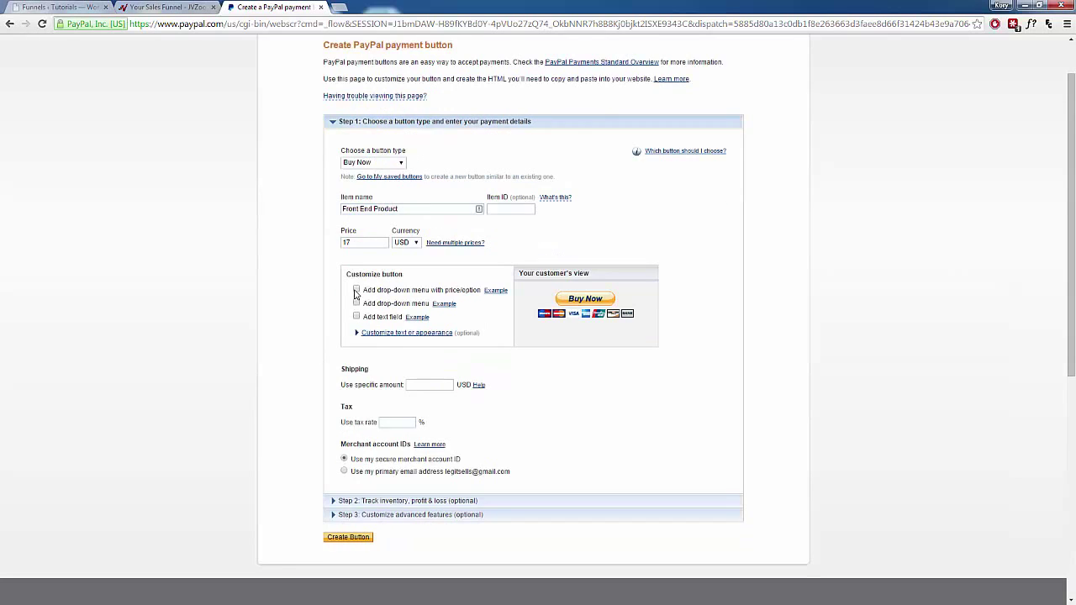
{"action": "scroll", "coordinate": [286, 349], "scroll_direction": "down", "scroll_amount": 1}
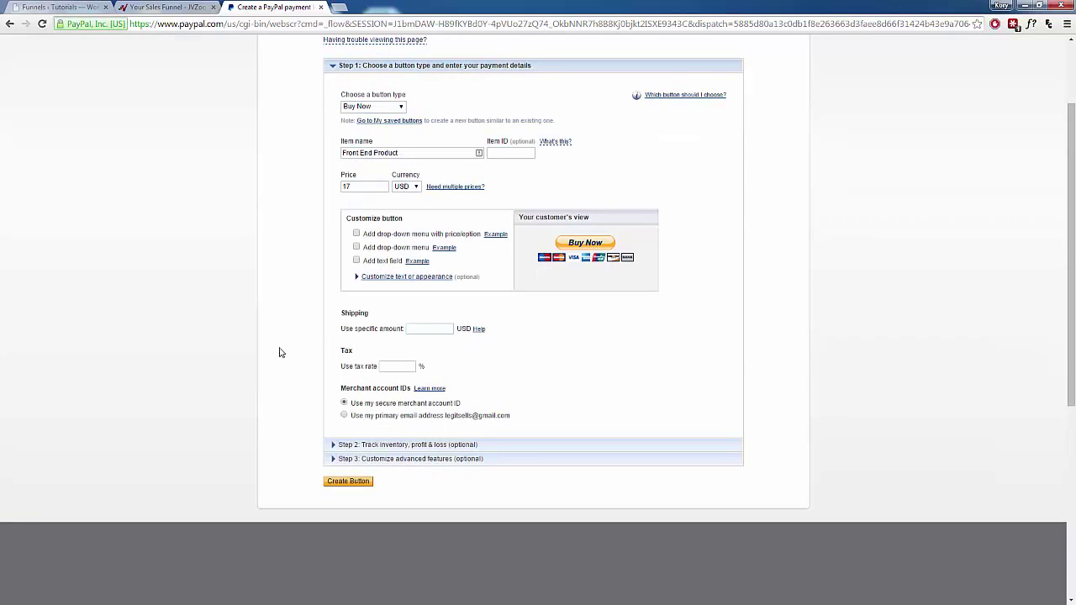
{"action": "scroll", "coordinate": [326, 353], "scroll_direction": "down", "scroll_amount": 1}
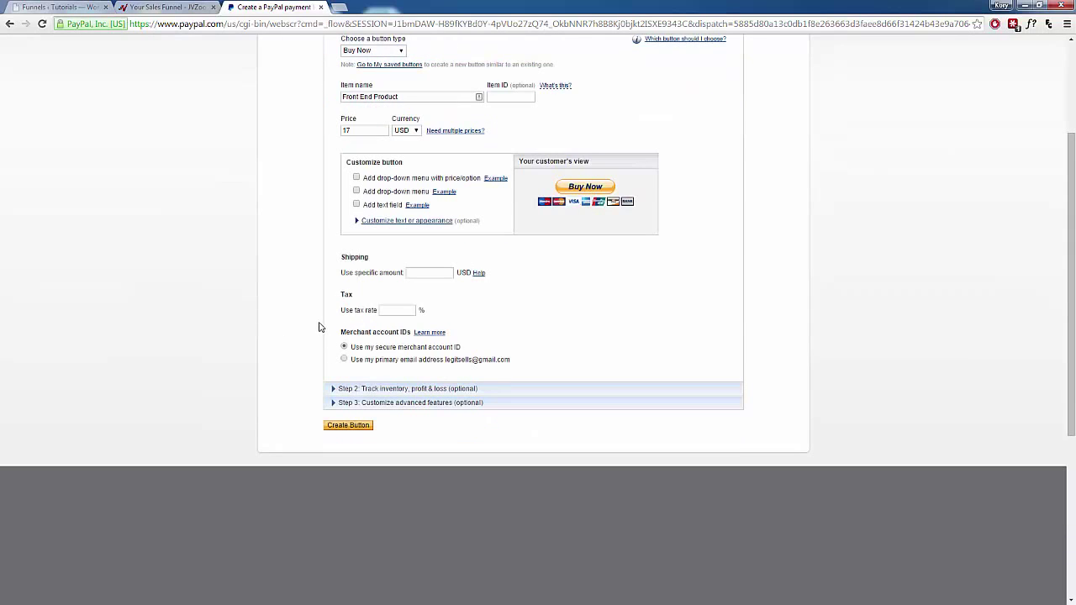
{"action": "scroll", "coordinate": [309, 377], "scroll_direction": "down", "scroll_amount": 1}
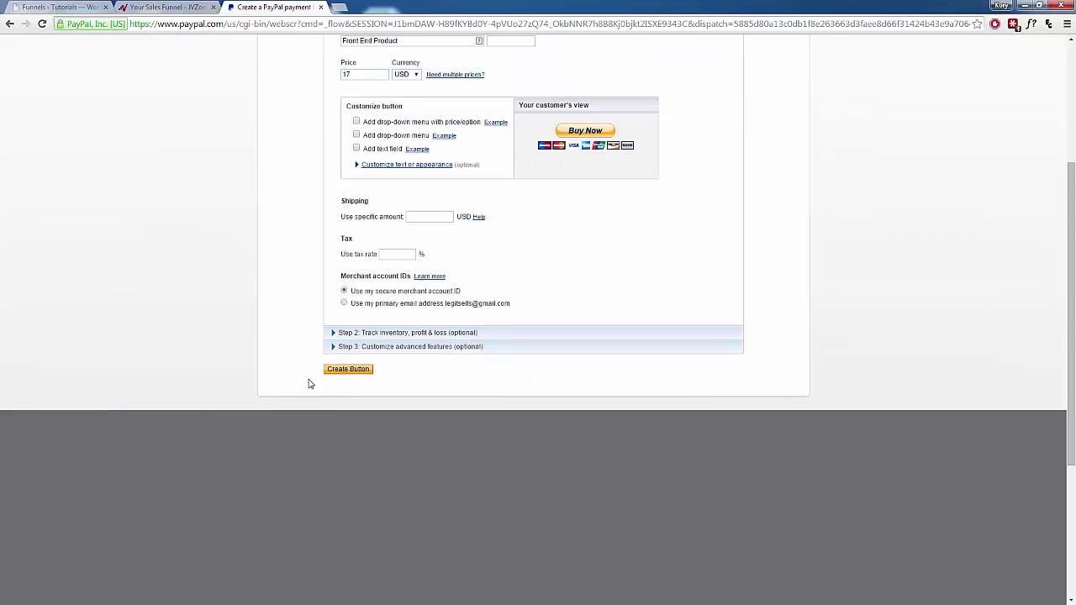
{"action": "left_click", "coordinate": [361, 348]}
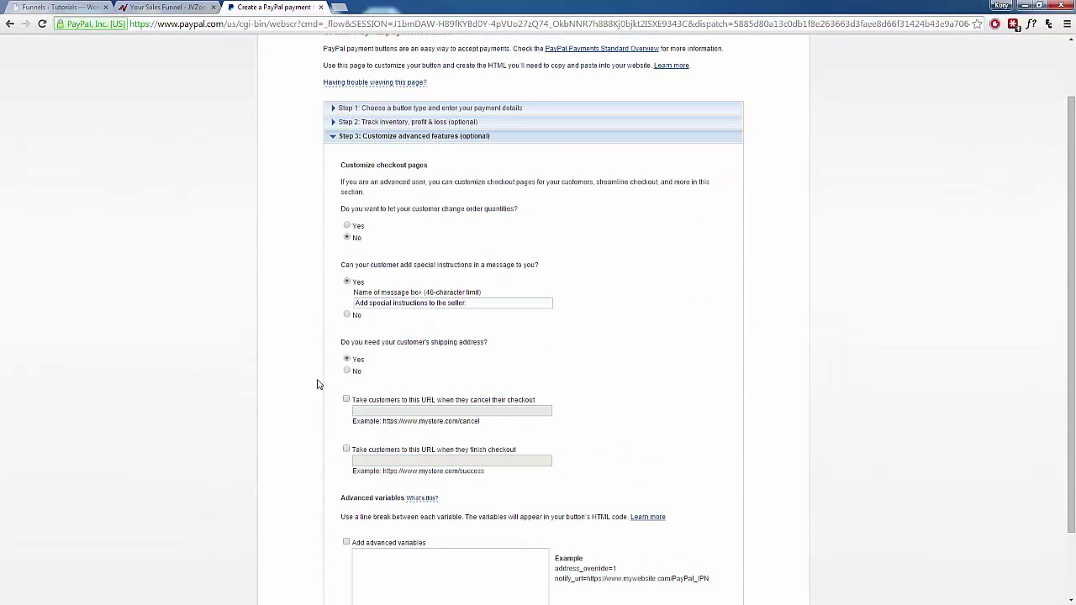
{"action": "scroll", "coordinate": [317, 384], "scroll_direction": "down", "scroll_amount": 1}
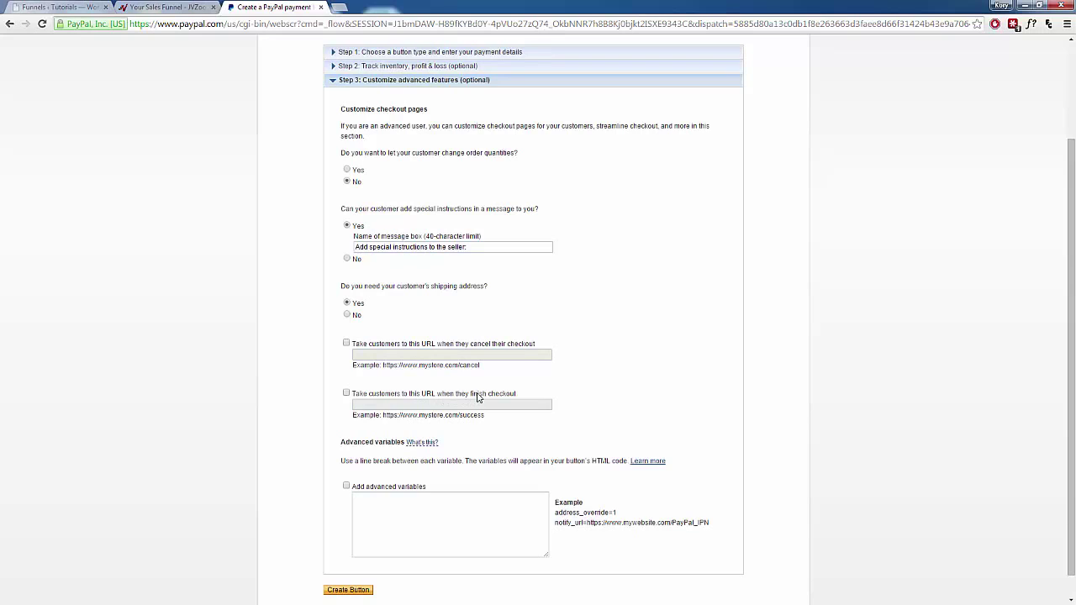
{"action": "left_click", "coordinate": [346, 394]}
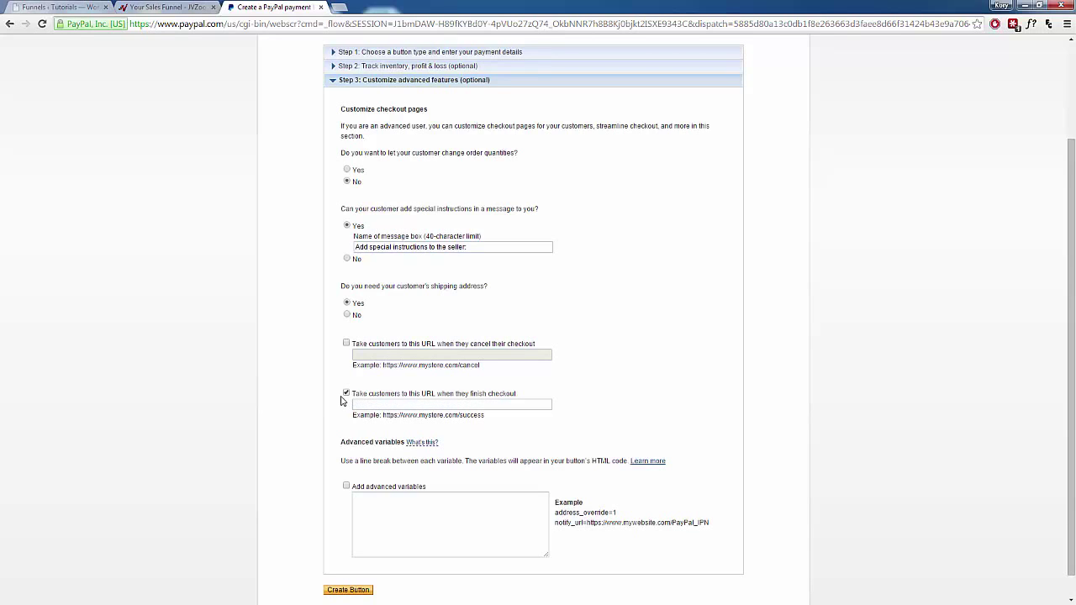
{"action": "left_click", "coordinate": [378, 405]}
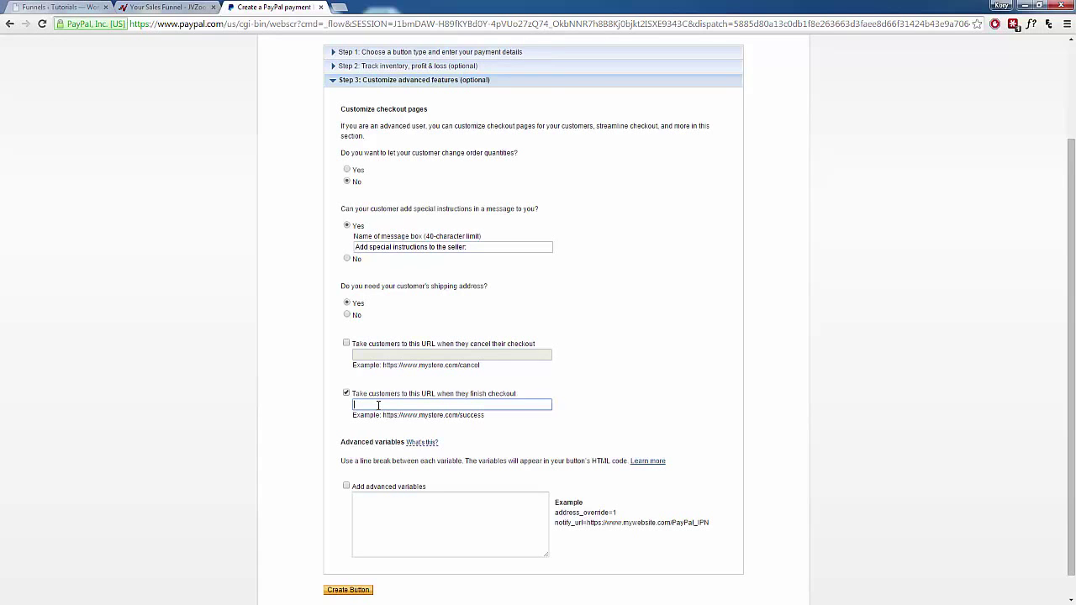
Step: Copy the first upsell page's address ending in /v1/oto1/ from InstaBuilder and enter it as PayPal's finish-checkout URL
{"action": "left_click", "coordinate": [60, 6]}
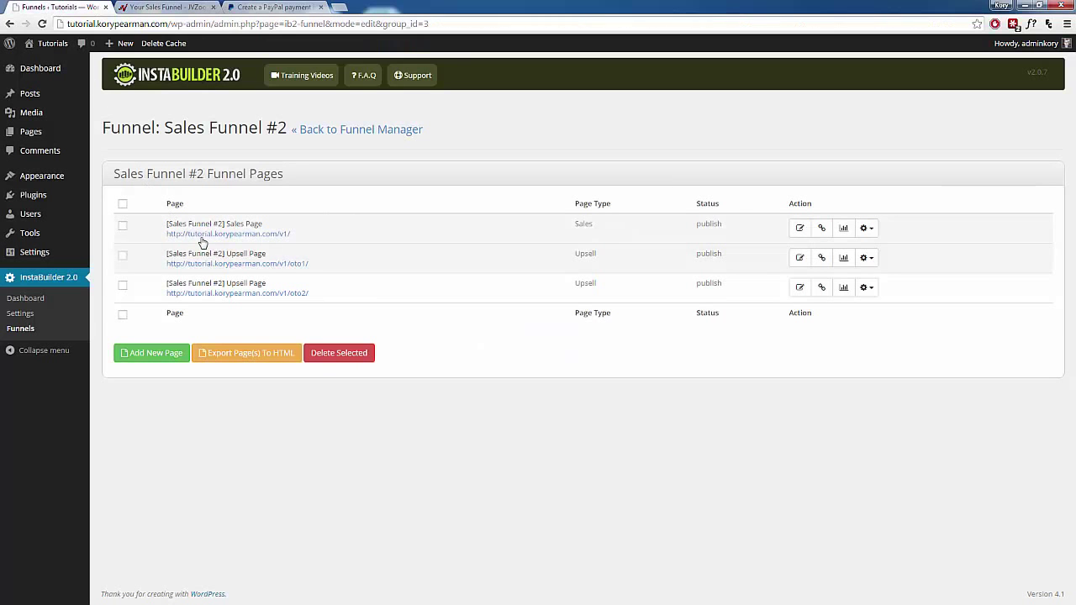
{"action": "right_click", "coordinate": [268, 264]}
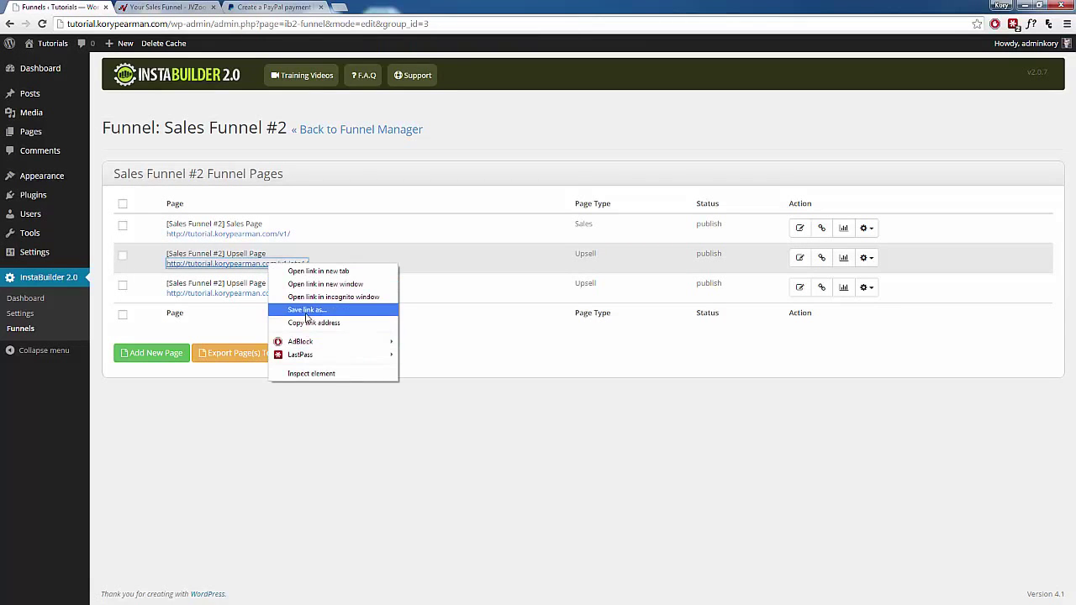
{"action": "left_click", "coordinate": [313, 323]}
{"action": "key", "text": "ctrl+shift+Tab"}
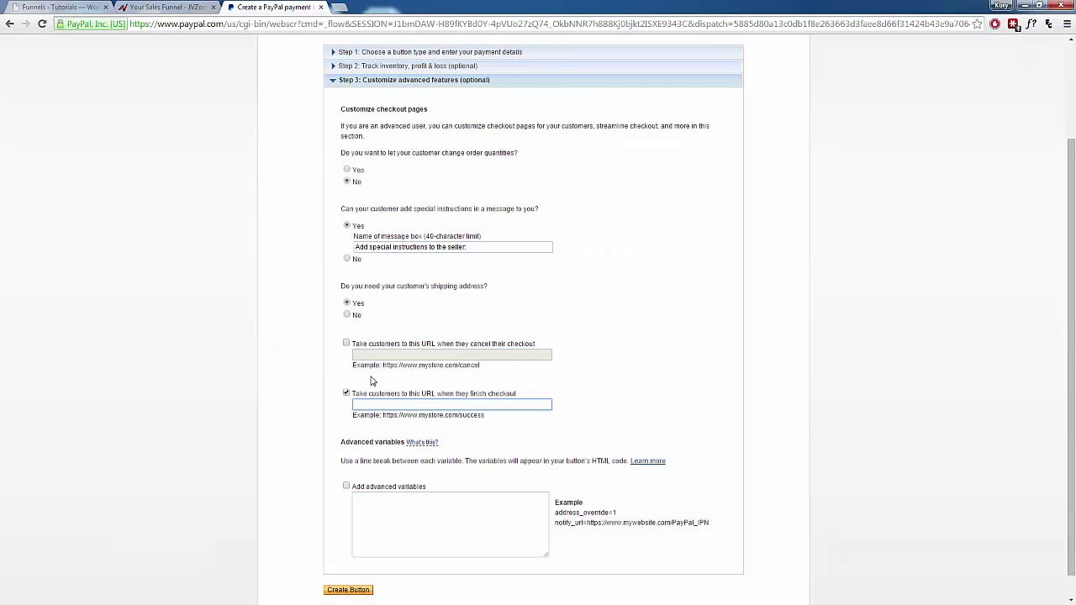
{"action": "key", "text": "ctrl+v"}
{"action": "left_click", "coordinate": [293, 389]}
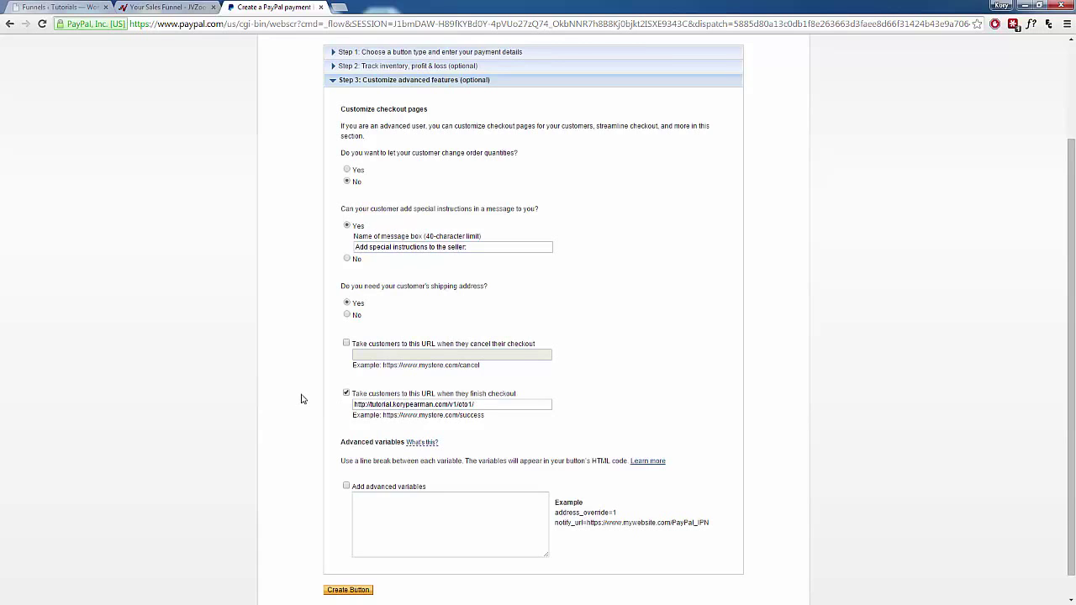
Step: Create the Buy Now button without a cancel-checkout URL and select its email payment link
{"action": "left_click", "coordinate": [346, 345]}
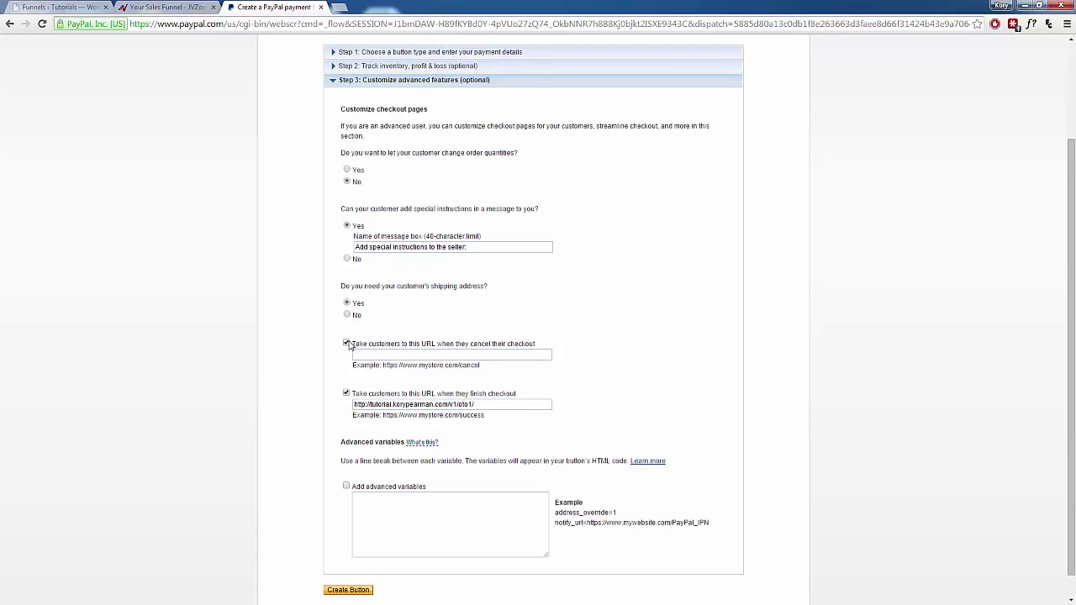
{"action": "left_click", "coordinate": [347, 345]}
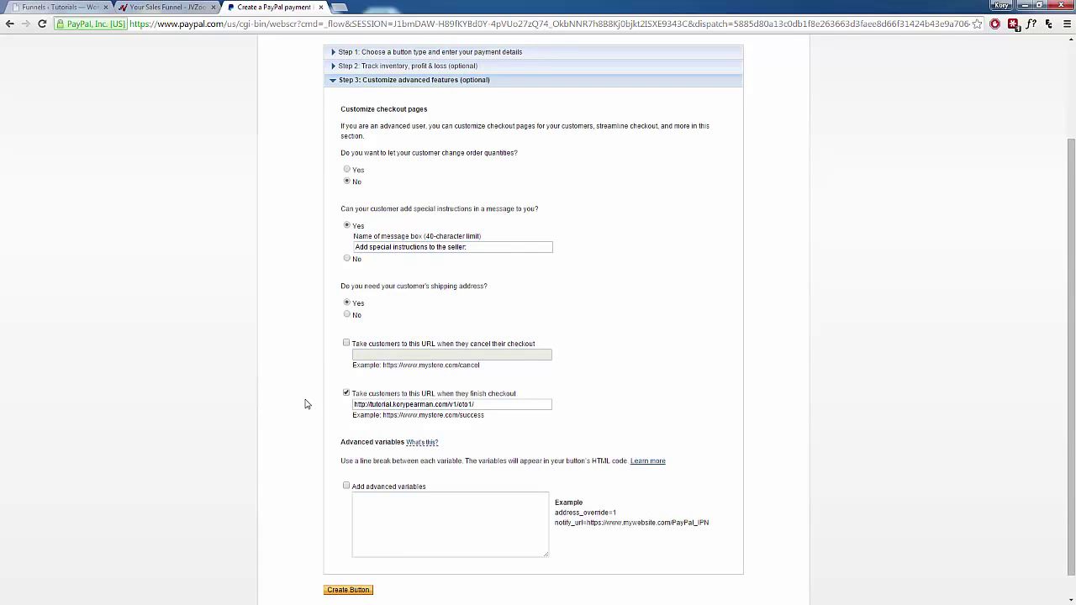
{"action": "scroll", "coordinate": [311, 398], "scroll_direction": "up", "scroll_amount": 2}
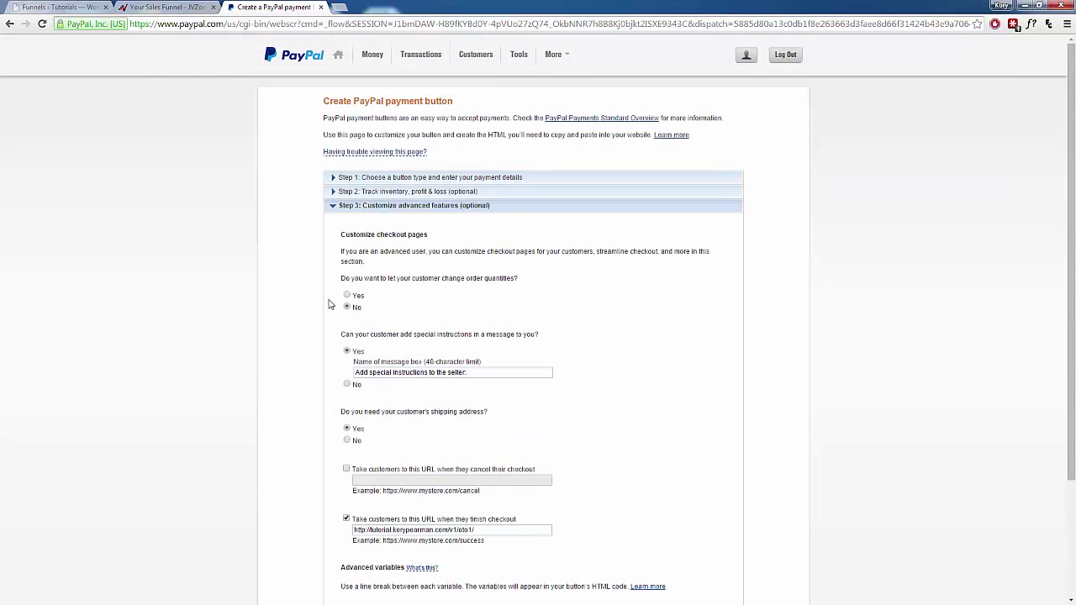
{"action": "scroll", "coordinate": [313, 349], "scroll_direction": "down", "scroll_amount": 2}
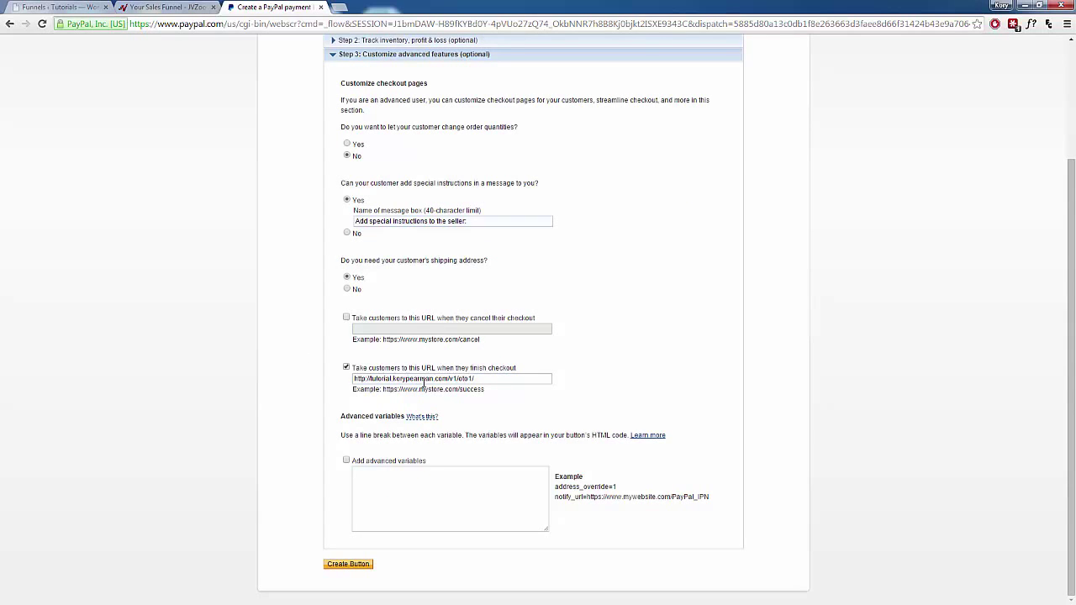
{"action": "left_click", "coordinate": [355, 563]}
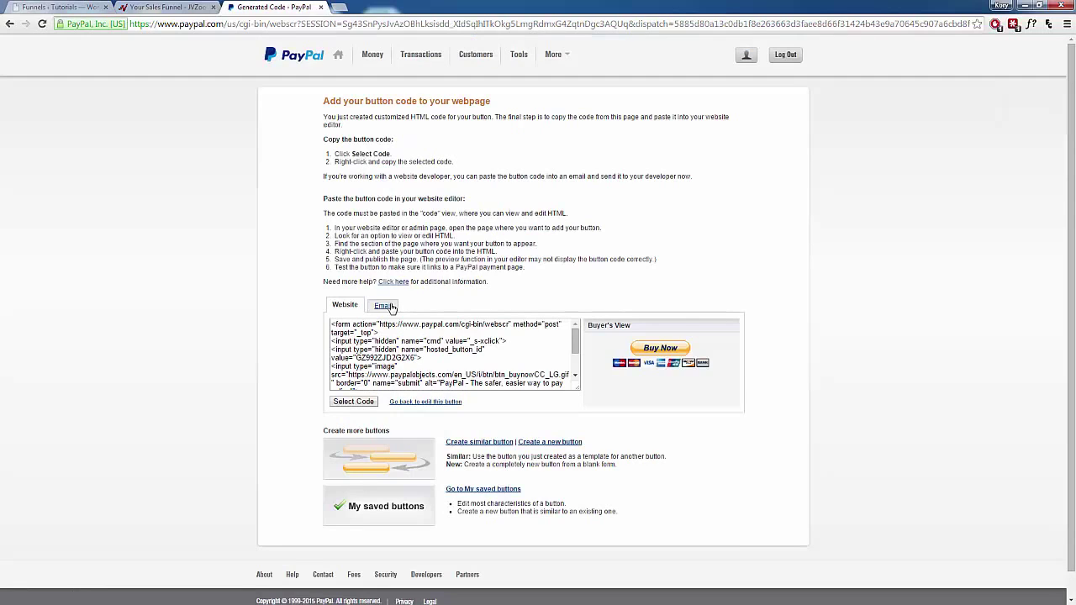
{"action": "left_click", "coordinate": [384, 306]}
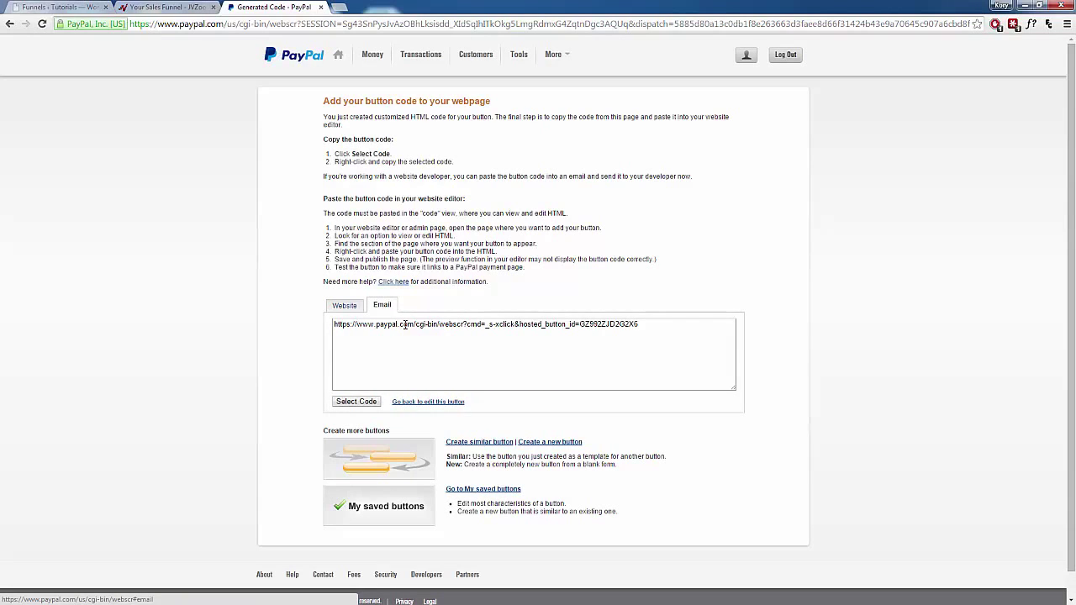
{"action": "left_click", "coordinate": [406, 325]}
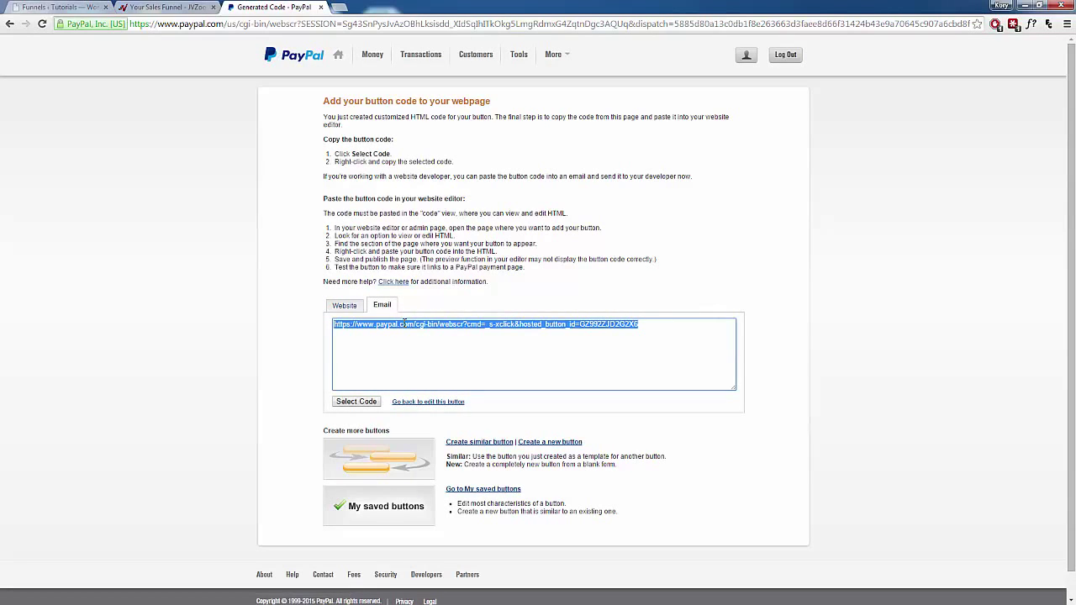
Step: Switch to InstaBuilder, replace the sales page order button's target URL with the copied PayPal payment link, and save the page
{"action": "left_click", "coordinate": [74, 7]}
{"action": "left_click", "coordinate": [800, 227]}
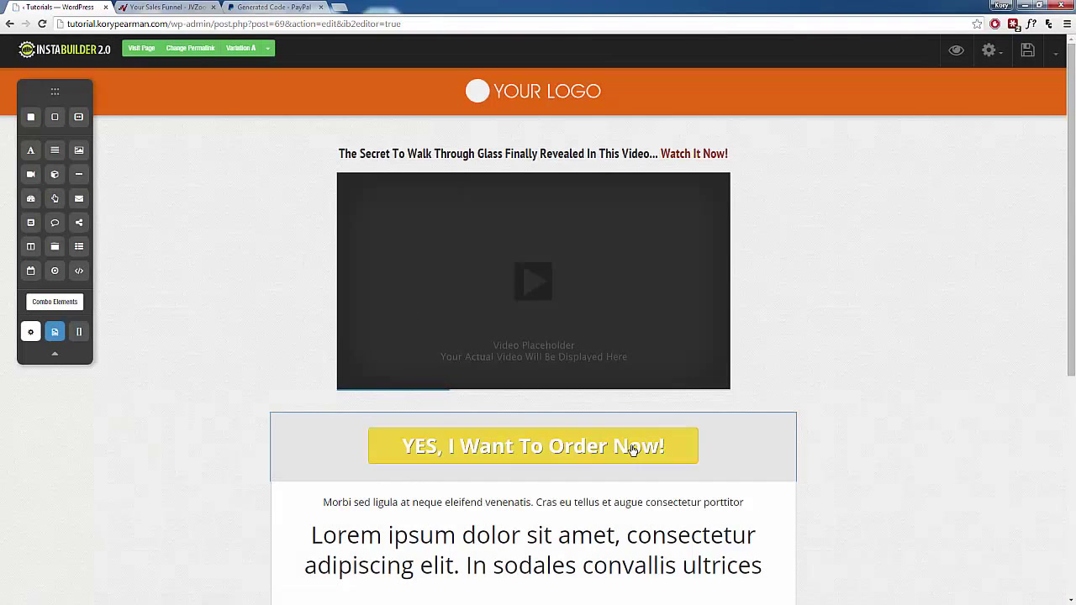
{"action": "mouse_move", "coordinate": [619, 446]}
{"action": "left_click", "coordinate": [598, 478]}
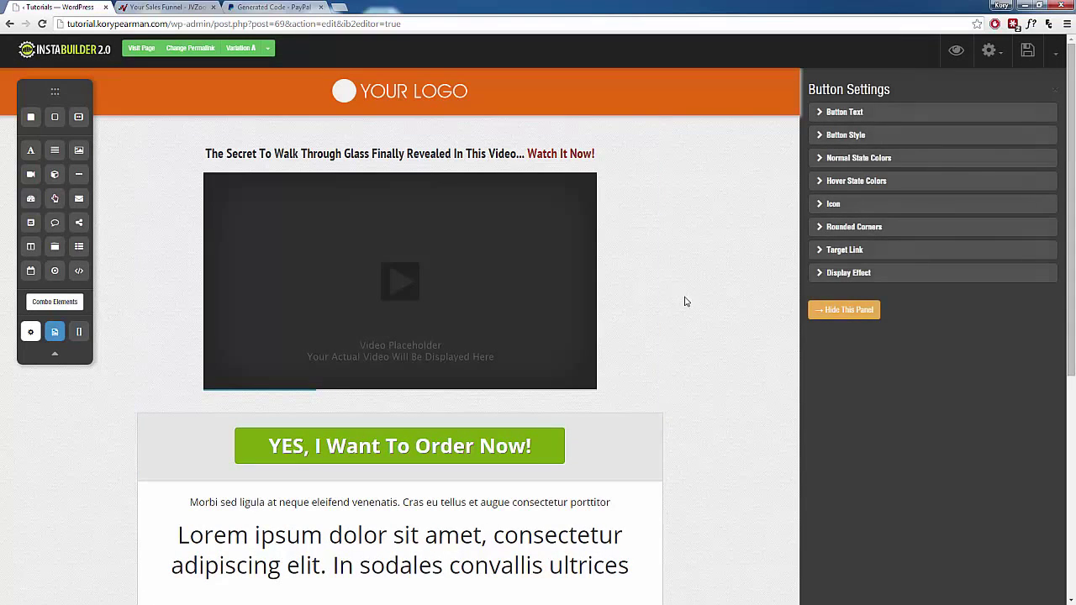
{"action": "left_click", "coordinate": [840, 249]}
{"action": "triple_click", "coordinate": [874, 193]}
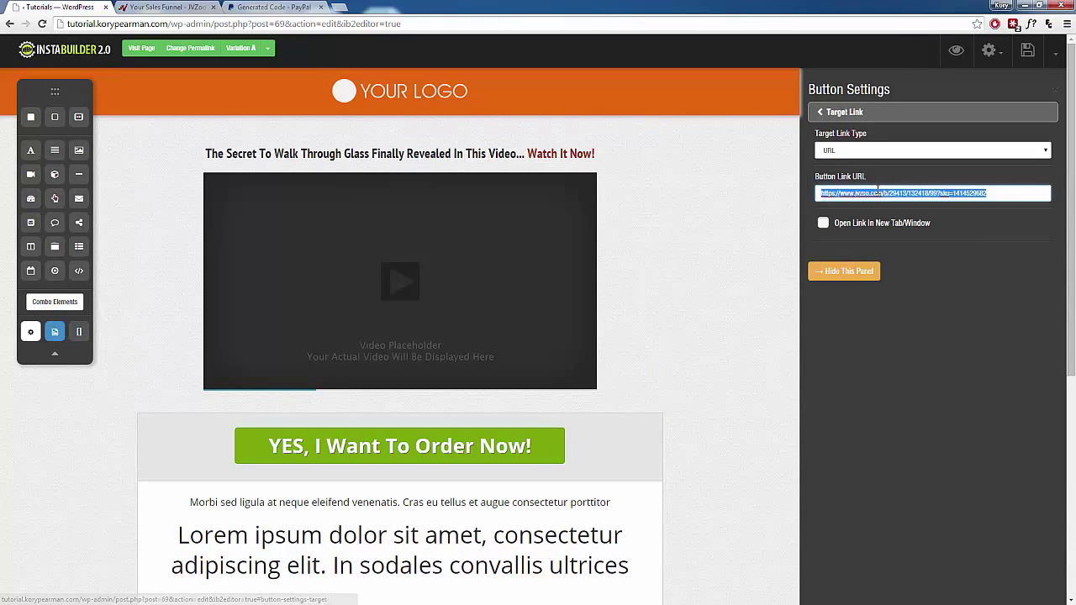
{"action": "key", "text": "ctrl+v"}
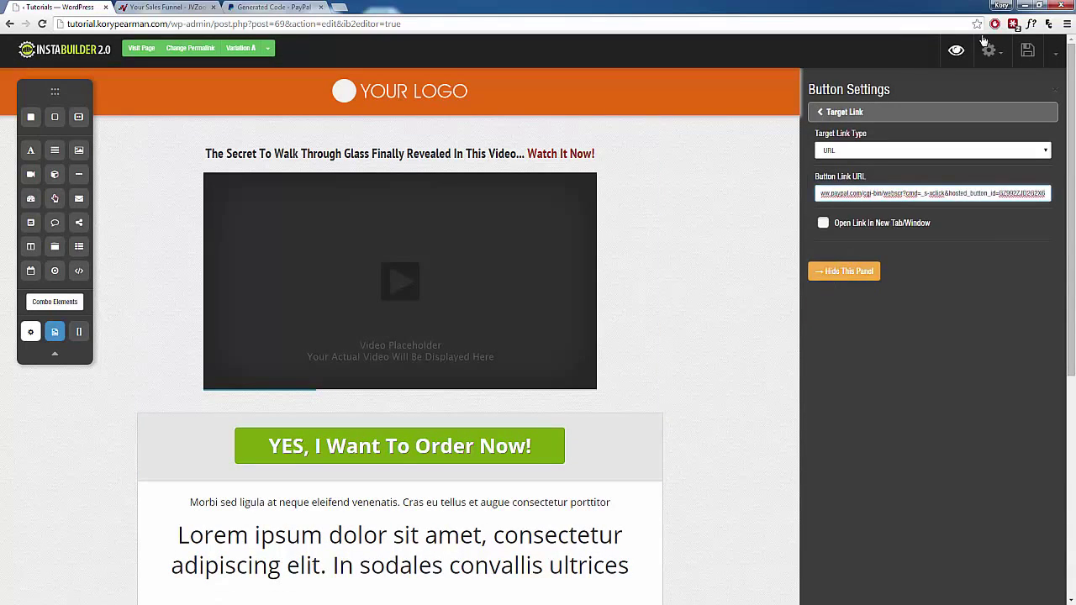
{"action": "left_click", "coordinate": [1027, 51]}
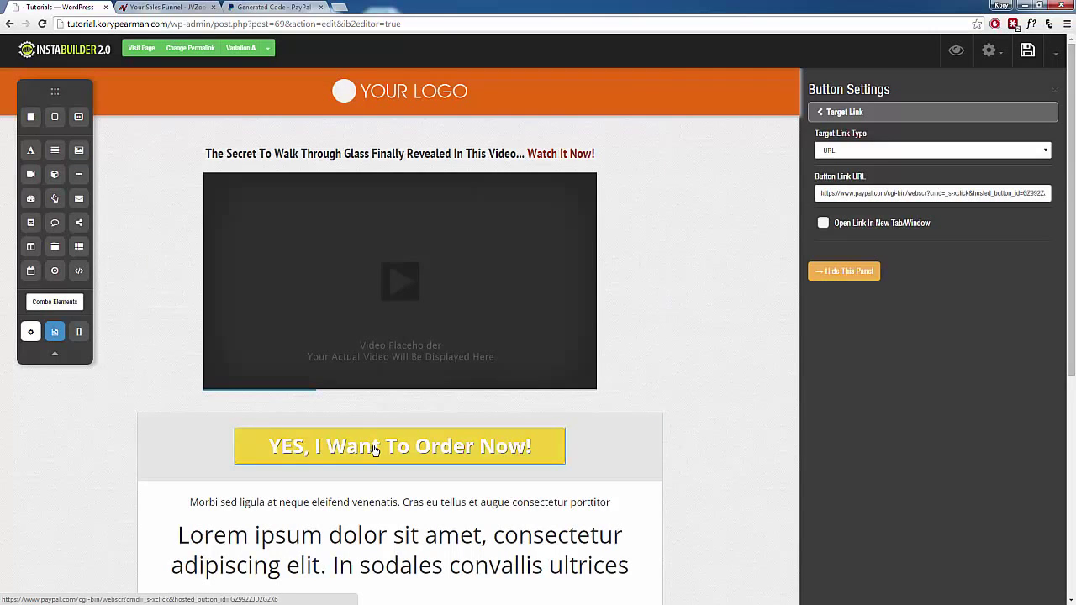
Step: Exit the sales page editor and open the /v1/oto1/ upsell page of Sales Funnel #2 for editing
{"action": "left_click", "coordinate": [1054, 52]}
{"action": "left_click", "coordinate": [999, 223]}
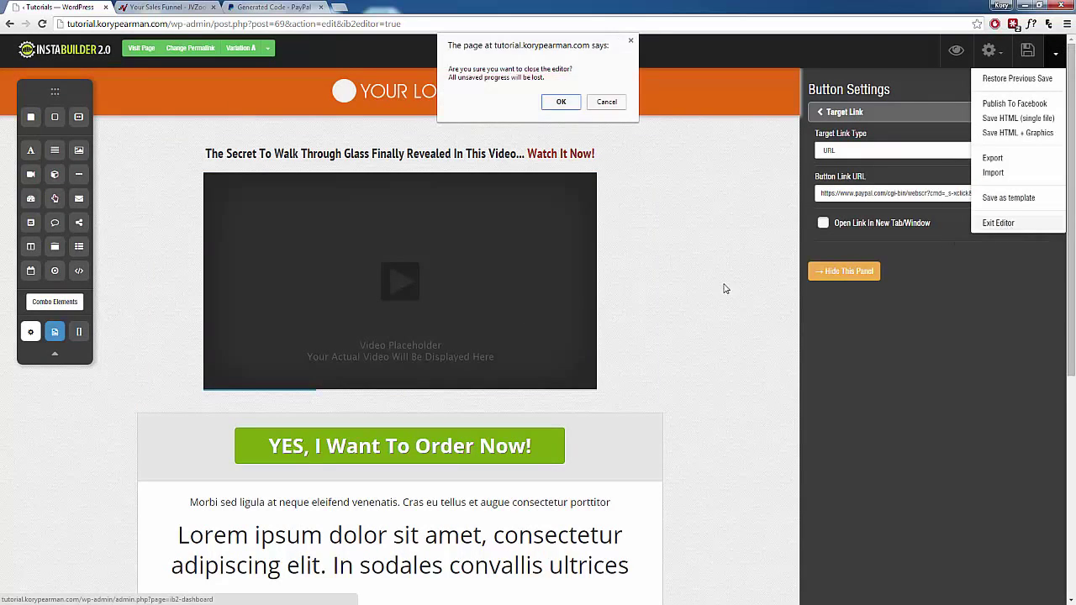
{"action": "key", "text": "Return"}
{"action": "left_click", "coordinate": [21, 329]}
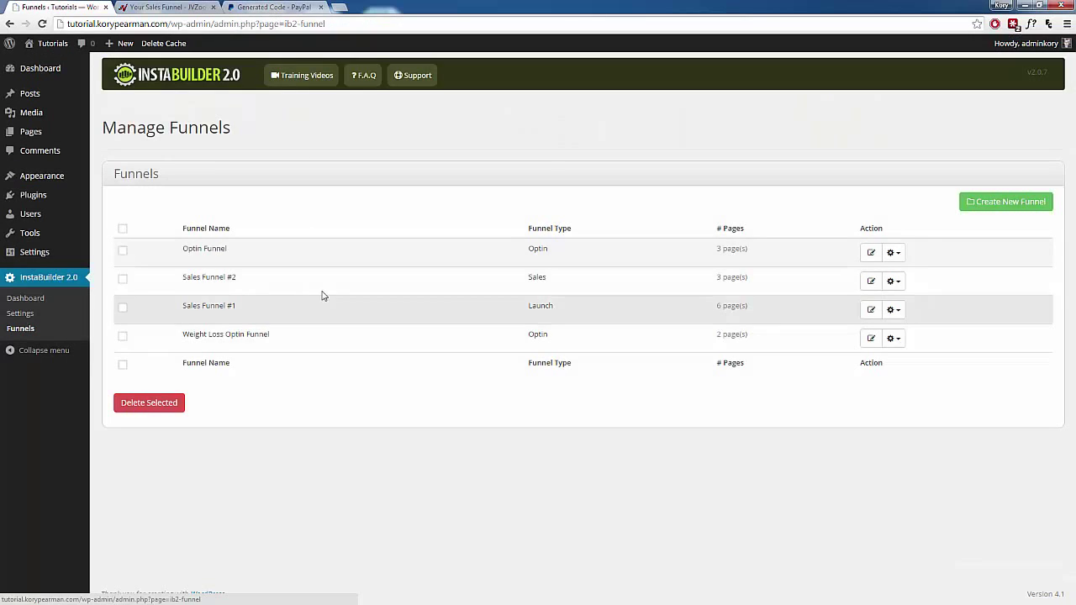
{"action": "left_click", "coordinate": [871, 281]}
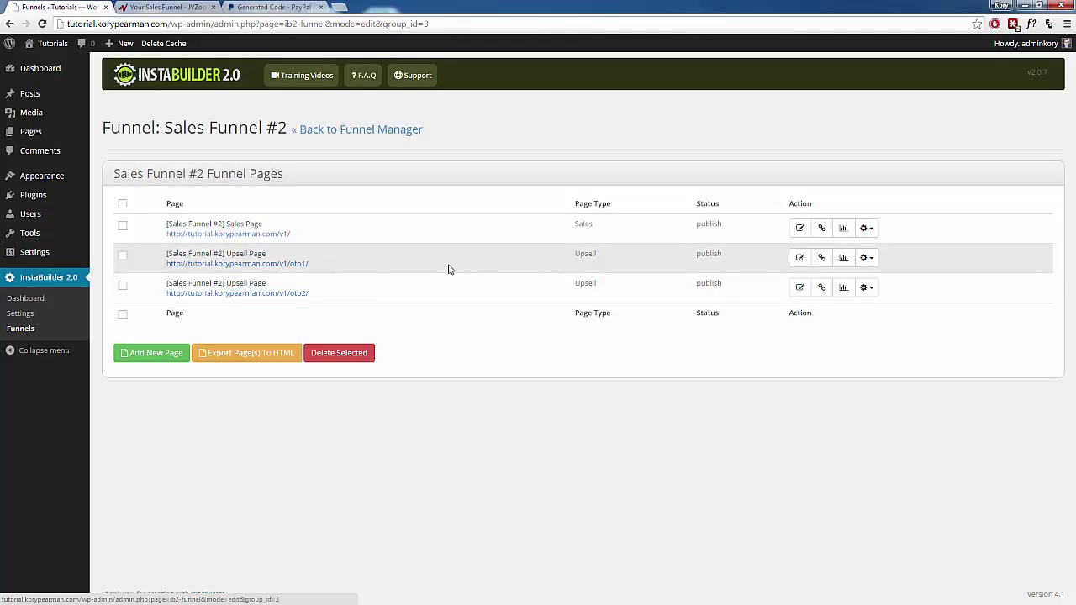
{"action": "left_click", "coordinate": [801, 259]}
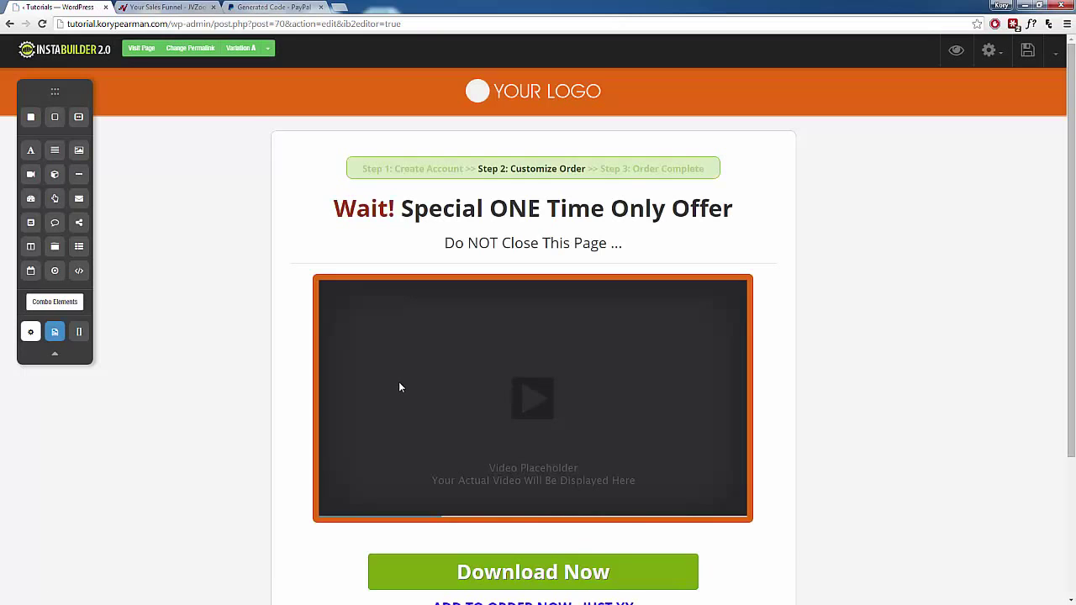
Step: Change the URL of the "No, Thanks. I want to skip this offer." link to mywebsite.com/members and save the upsell page
{"action": "scroll", "coordinate": [279, 413], "scroll_direction": "down", "scroll_amount": 3}
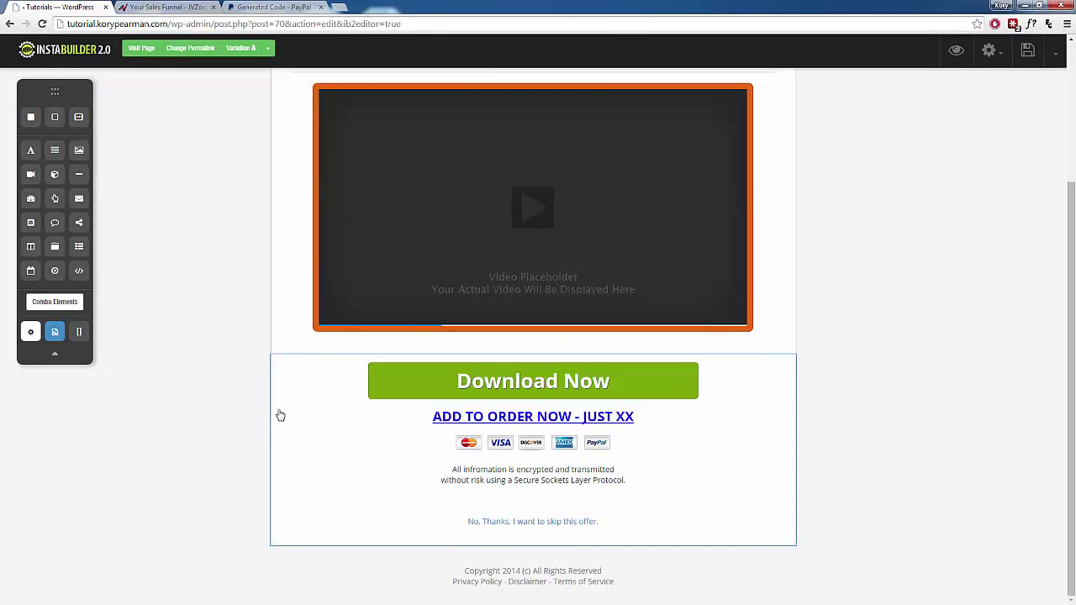
{"action": "mouse_move", "coordinate": [584, 523]}
{"action": "left_click", "coordinate": [699, 540]}
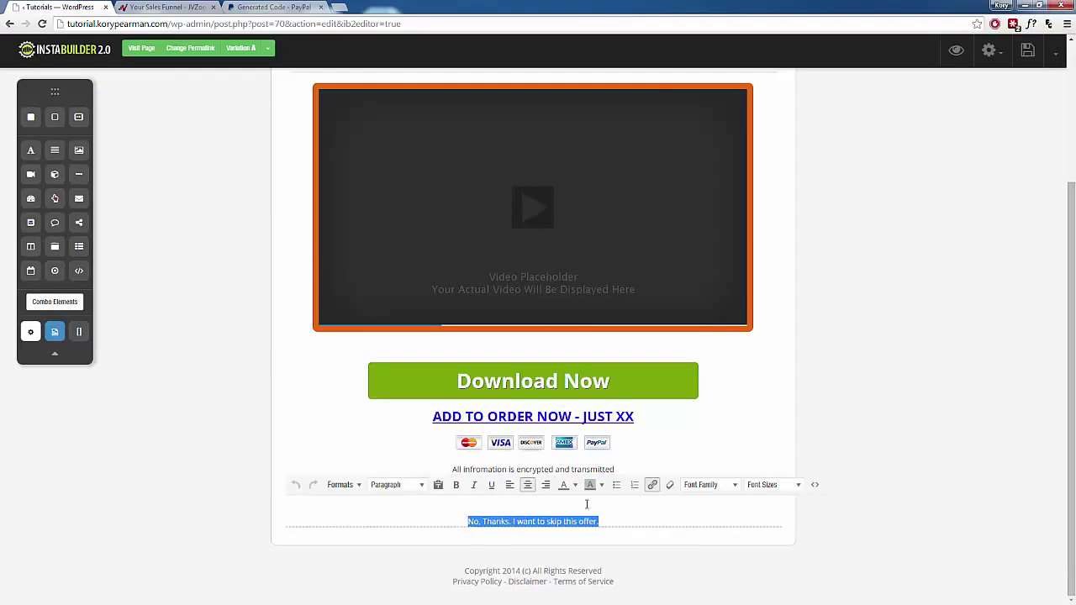
{"action": "left_click", "coordinate": [652, 486]}
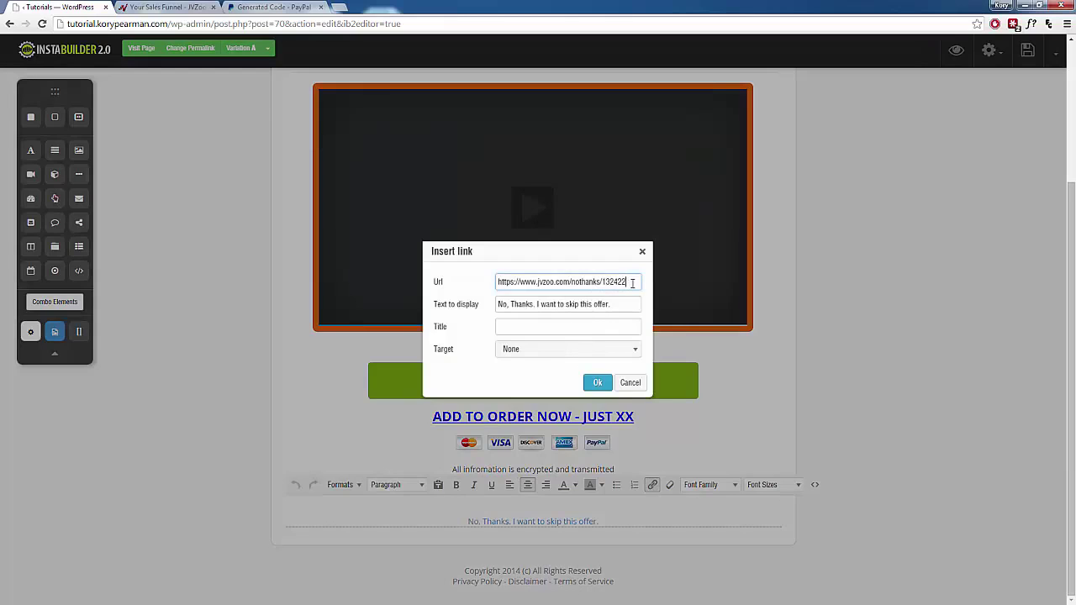
{"action": "left_click_drag", "start_coordinate": [632, 282], "coordinate": [464, 281]}
{"action": "type", "text": "my"}
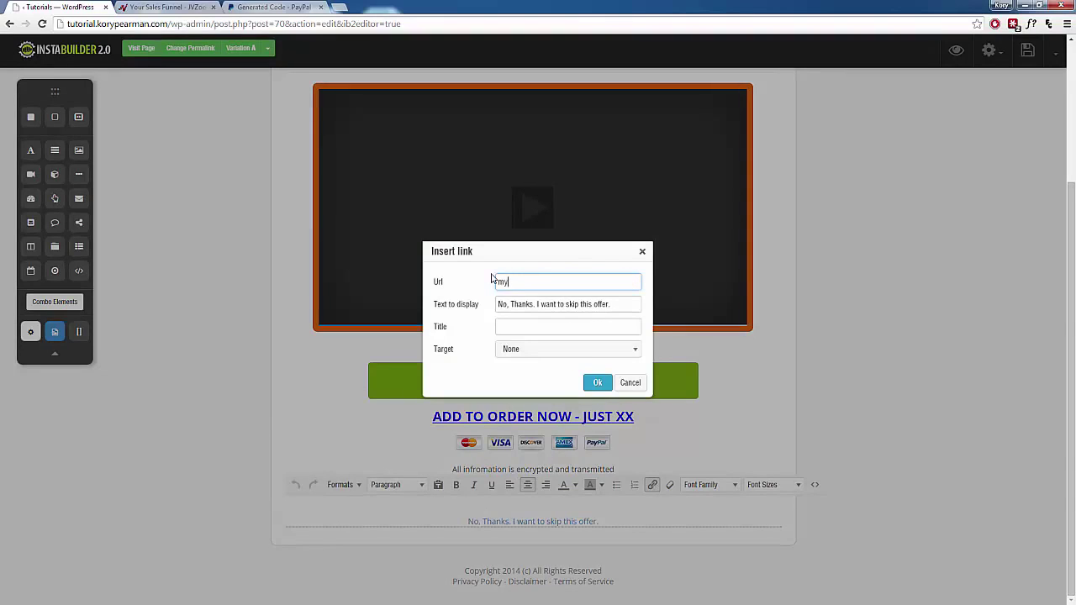
{"action": "type", "text": "website.com/members"}
{"action": "left_click", "coordinate": [597, 382]}
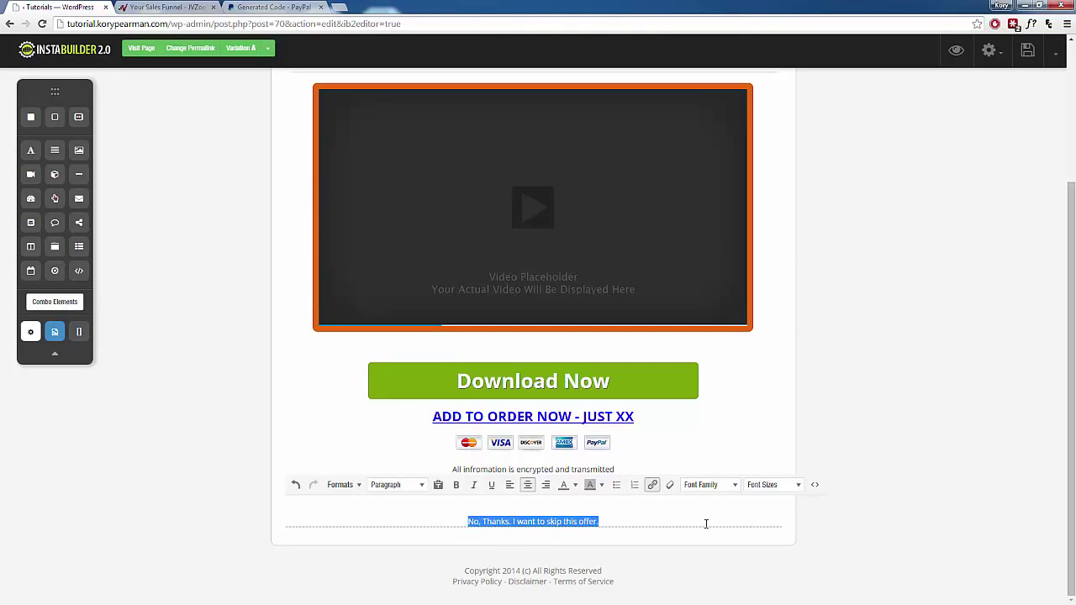
{"action": "left_click", "coordinate": [1027, 50]}
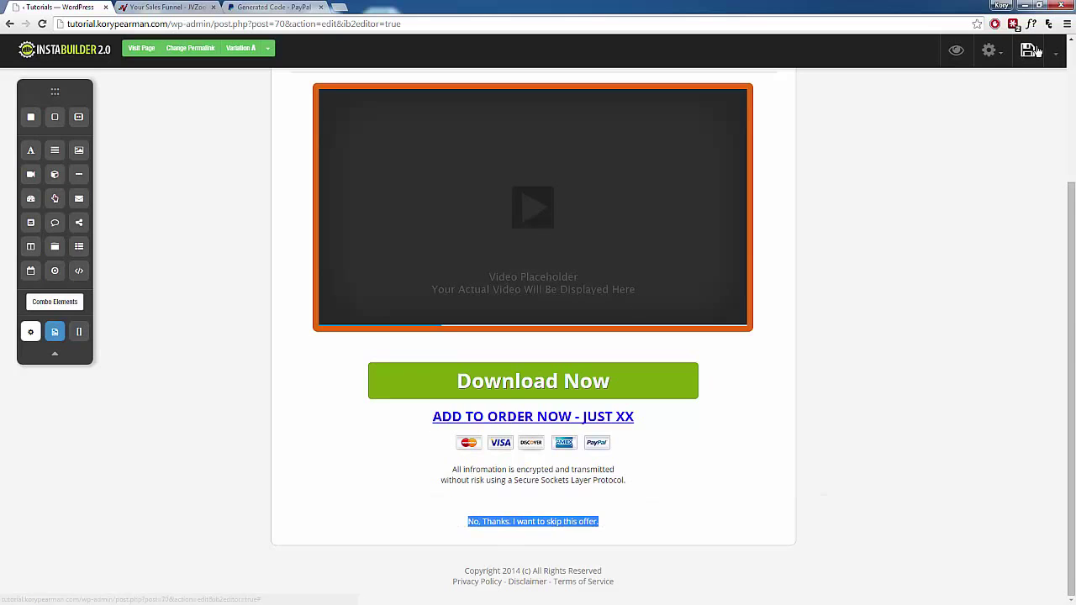